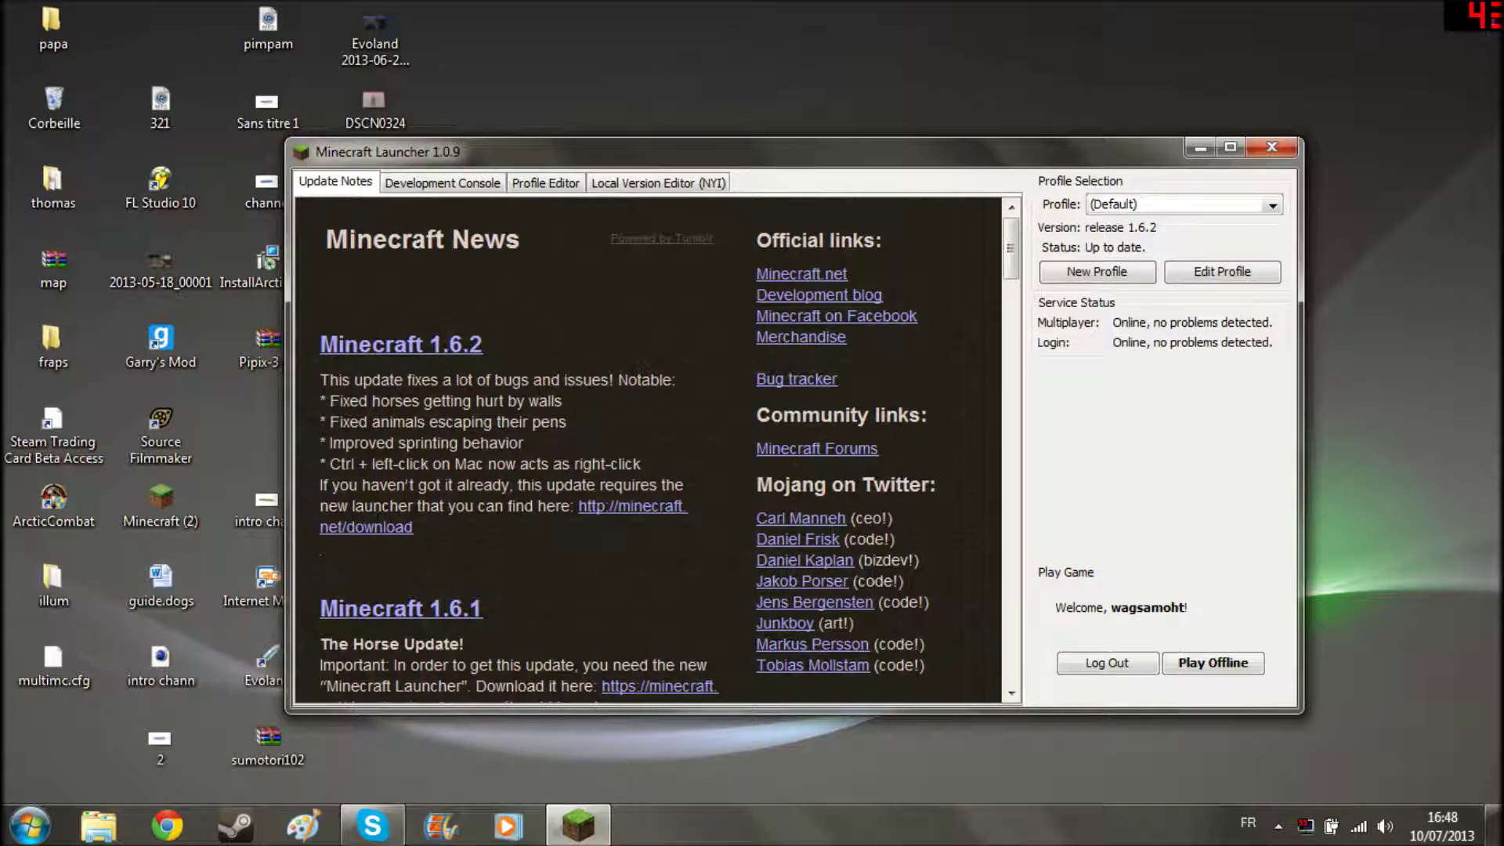
Step: Skim the 1.6.2 update notes, then switch to the development console log showing the offline login
triple_click(423, 238)
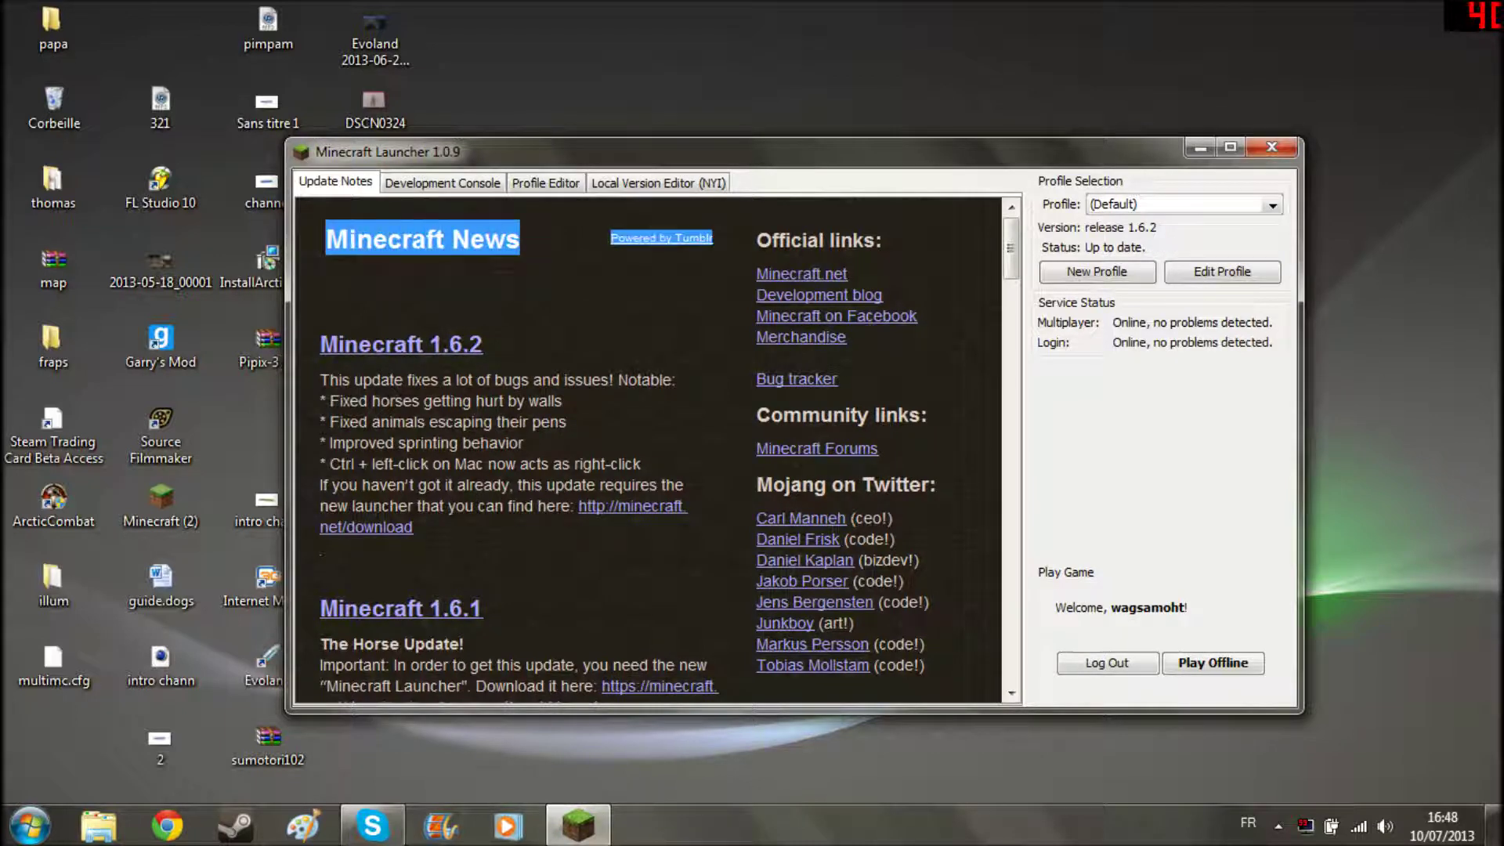
left_click_drag(582, 379, 592, 380)
left_click(588, 378)
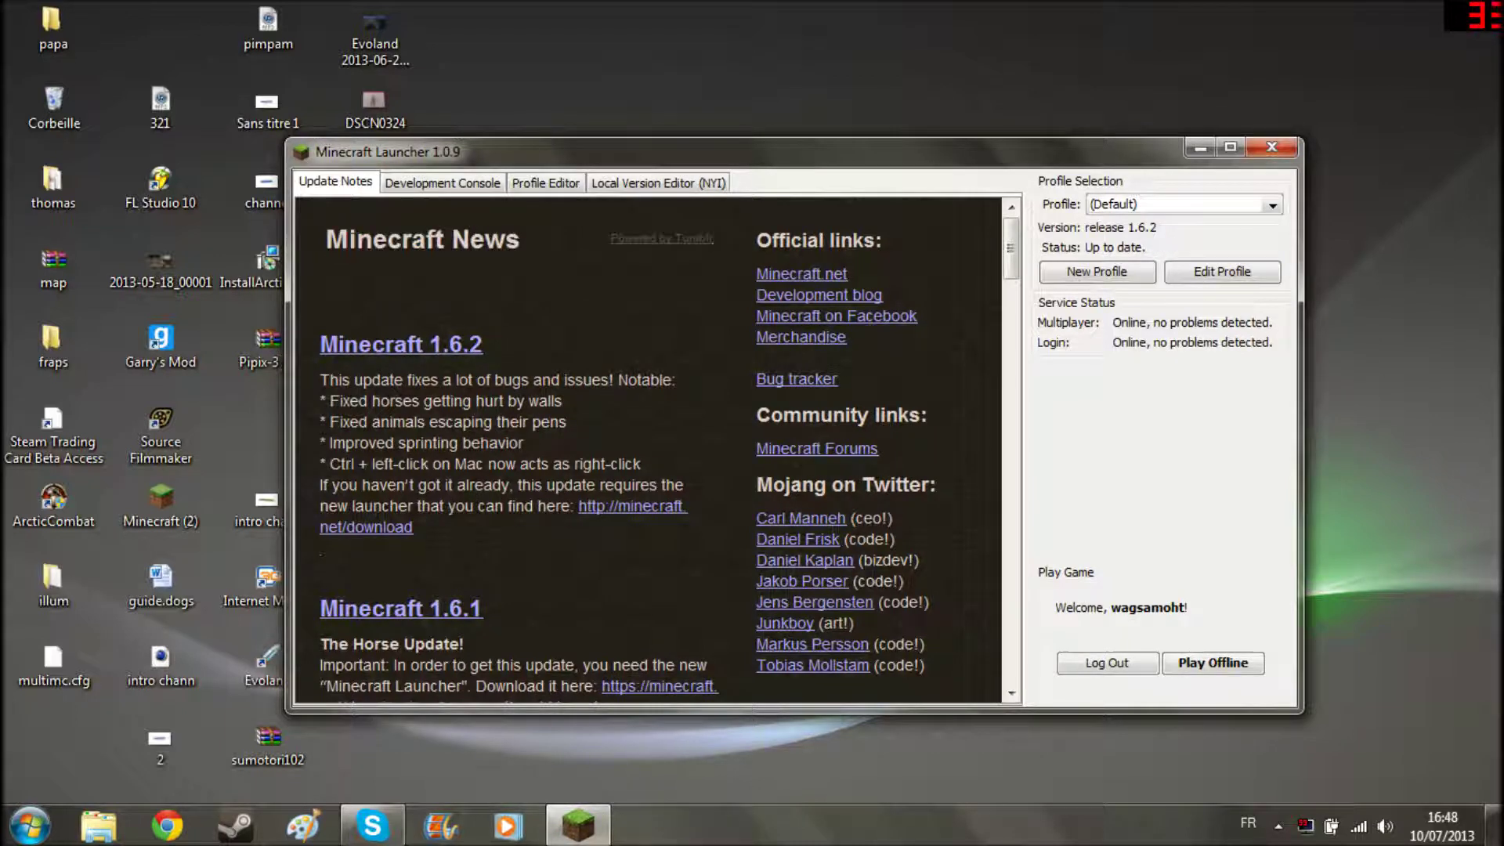
left_click_drag(339, 423, 390, 424)
left_click(386, 424)
scroll(651, 448, "down", 3)
scroll(653, 446, "up", 3)
left_click(442, 182)
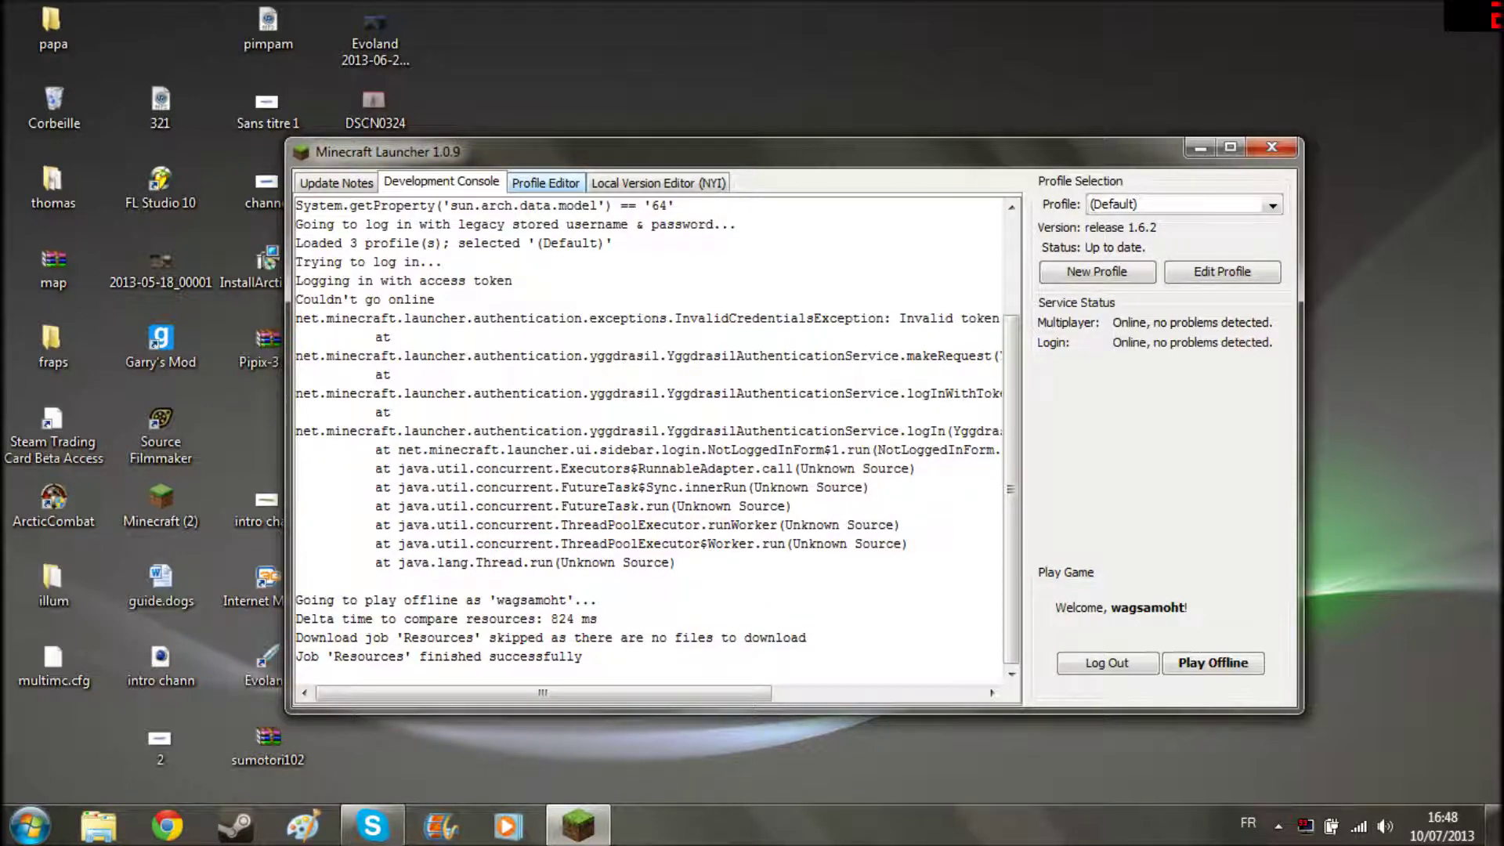
Step: Review the Profile Editor and Local Version Editor lists, return to Update Notes and maximize the launcher
left_click(546, 182)
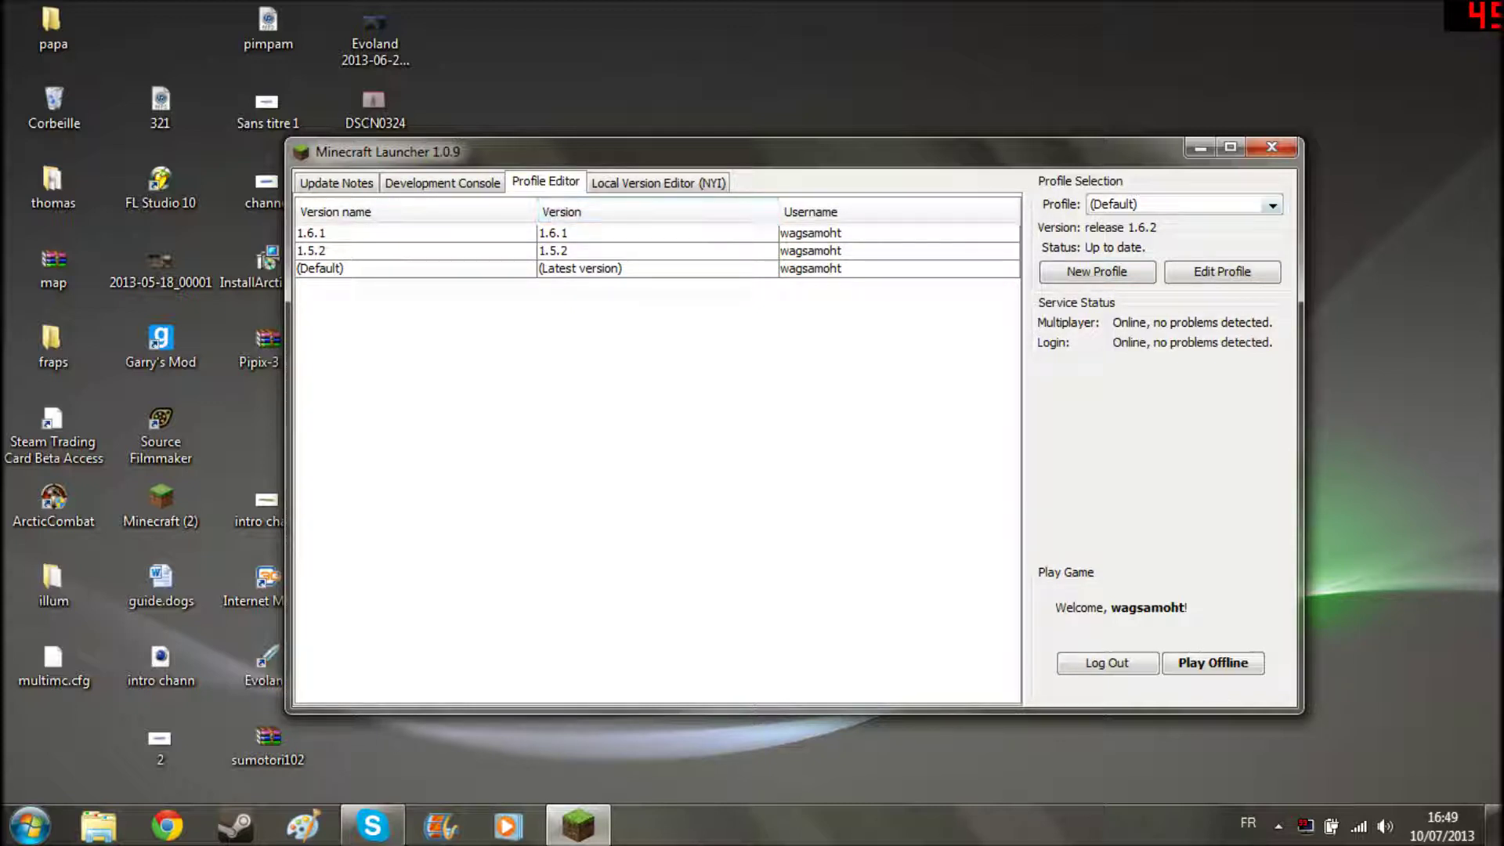
left_click(658, 182)
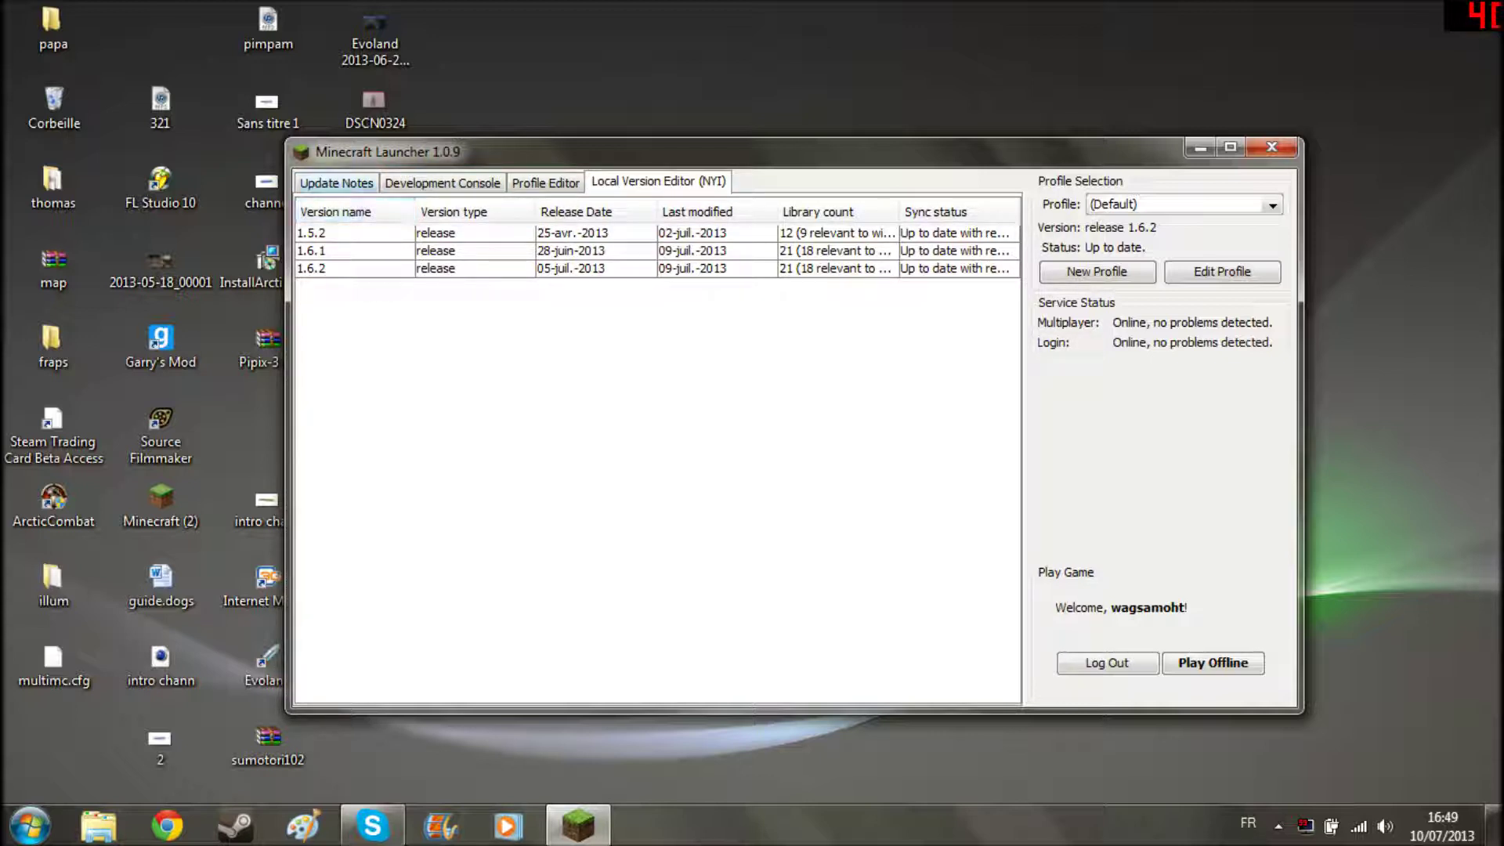
left_click(336, 182)
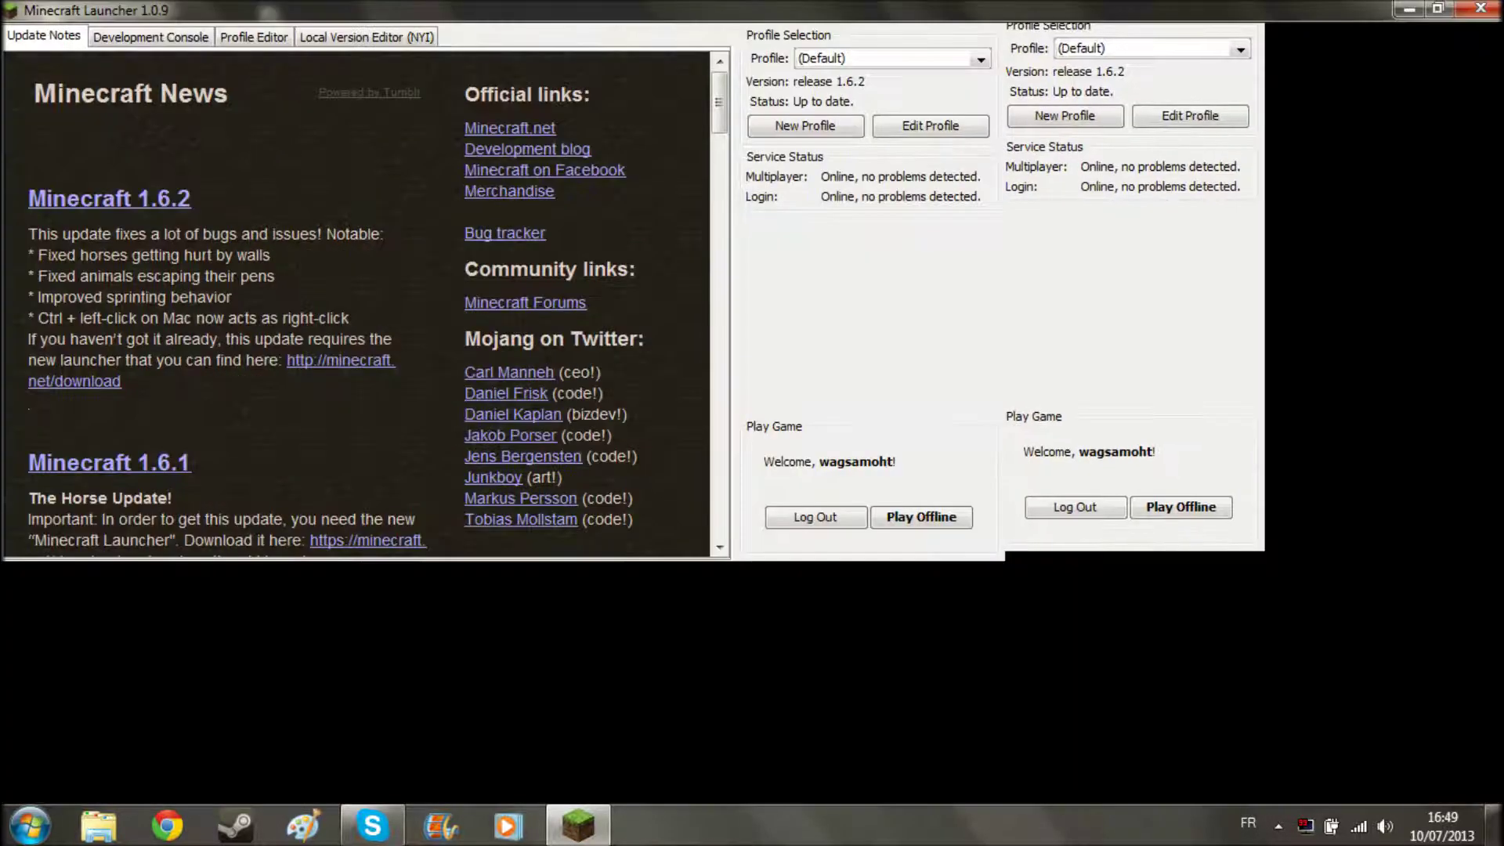
double_click(915, 146)
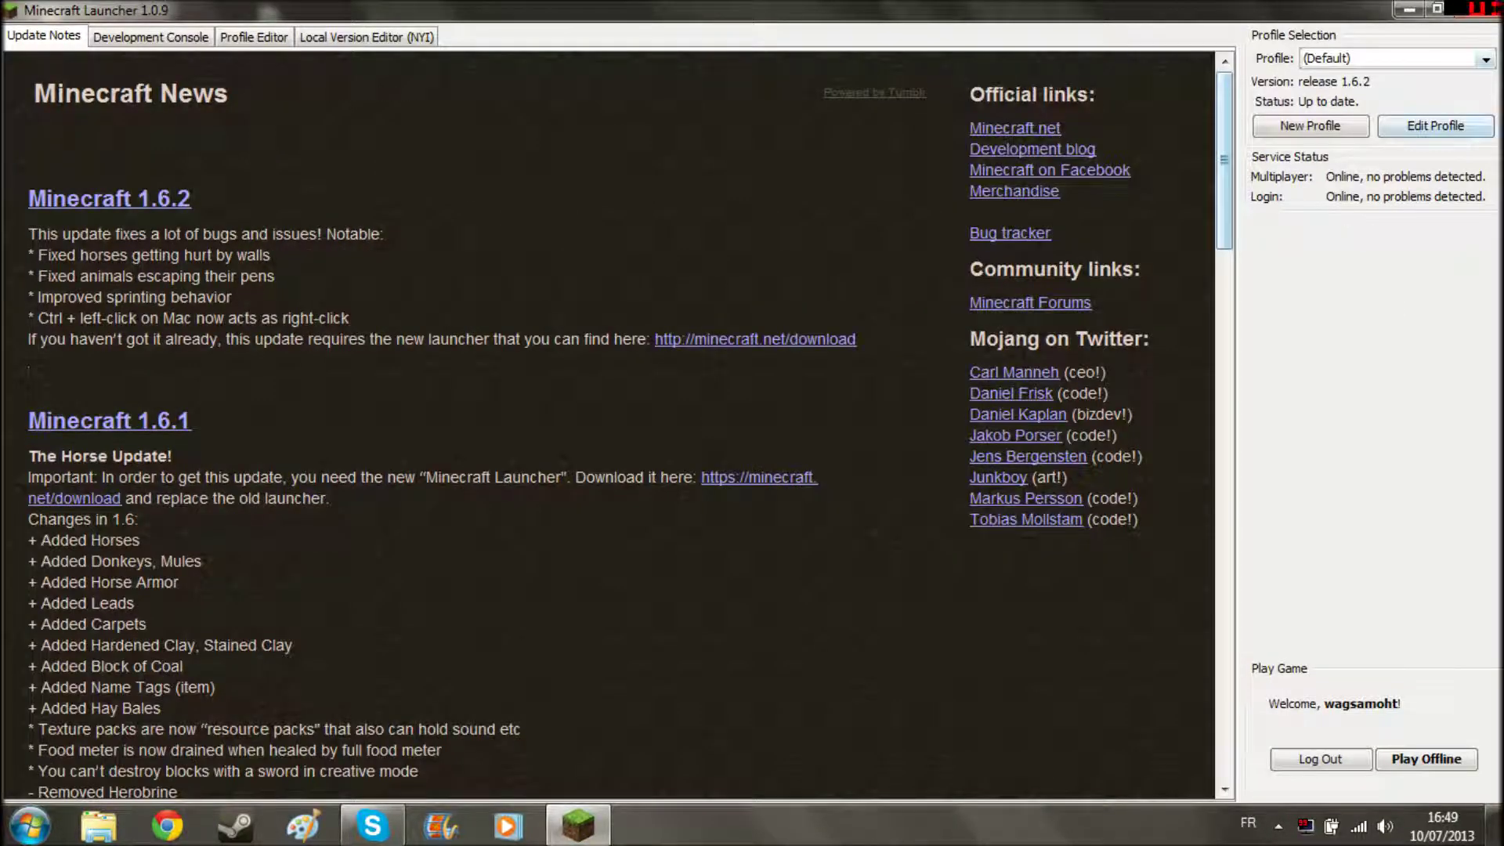
Step: Browse the Profile dropdown past 1.5.2 and keep (Default) selected
left_click(1485, 60)
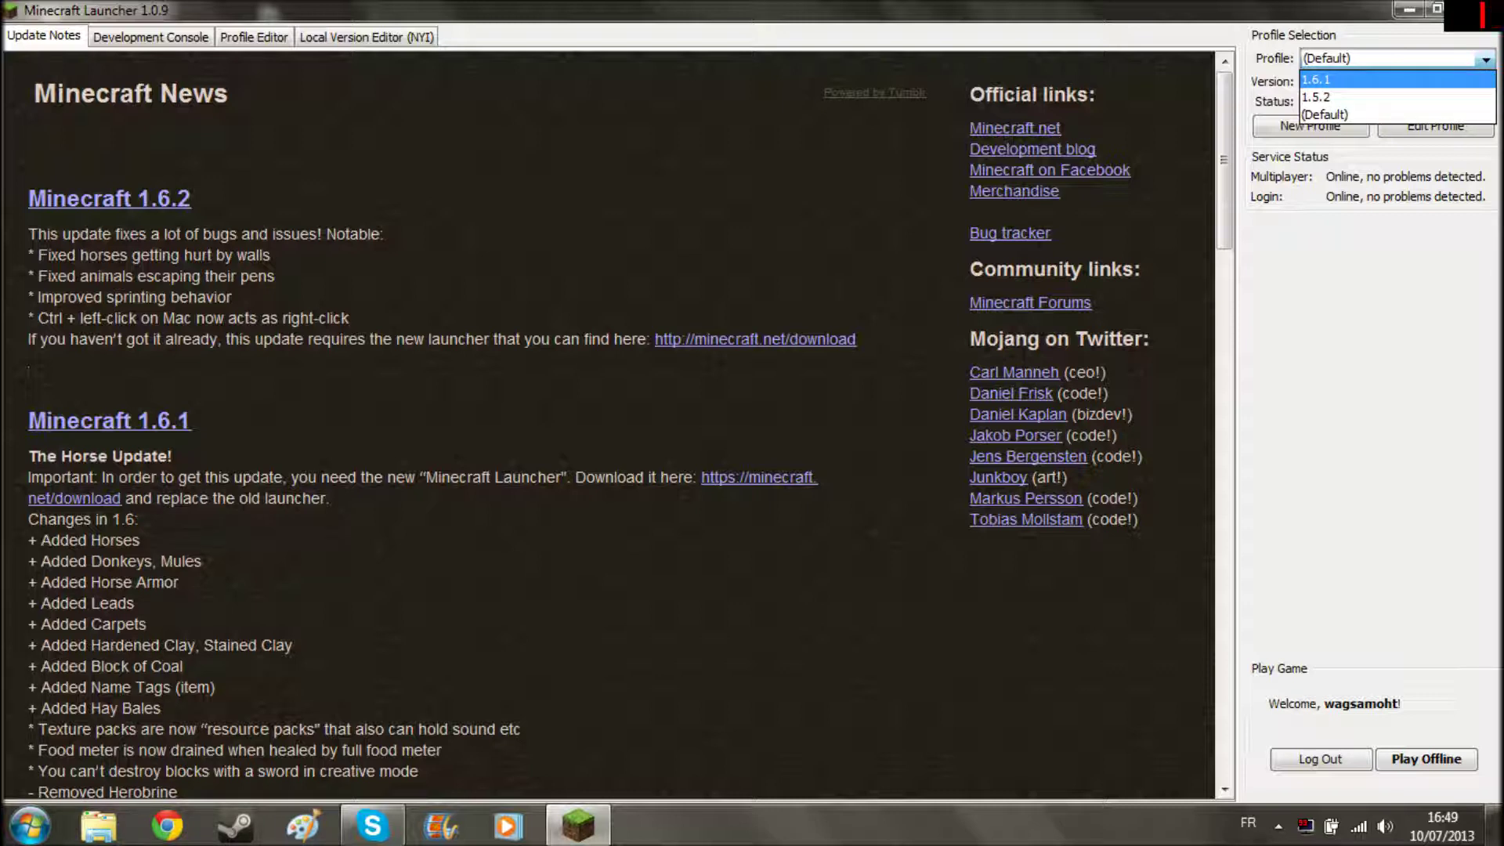
key("Return")
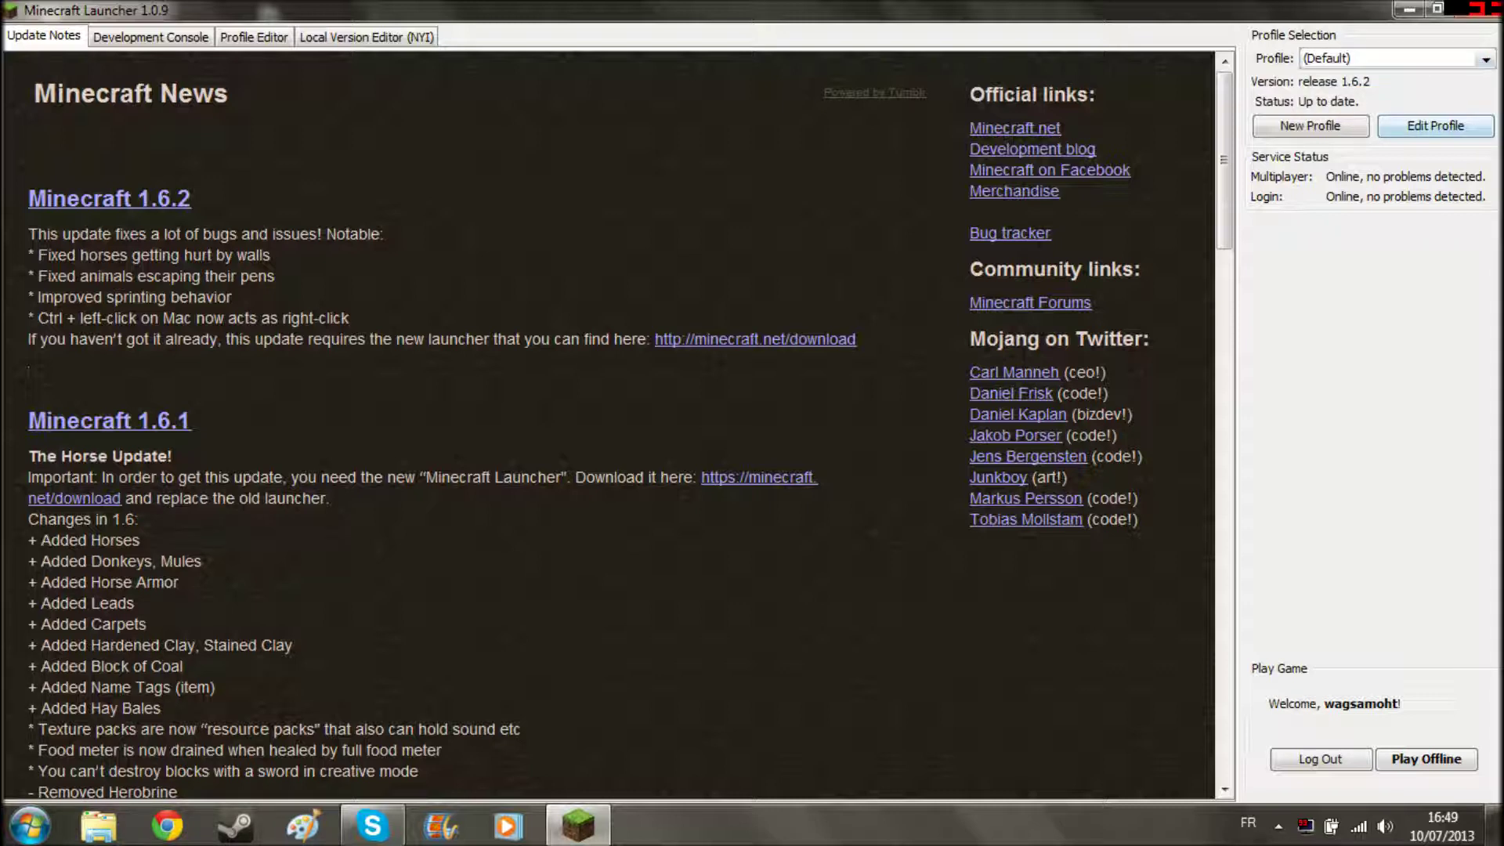
key("alt+Down")
key("Escape")
key("alt+Down")
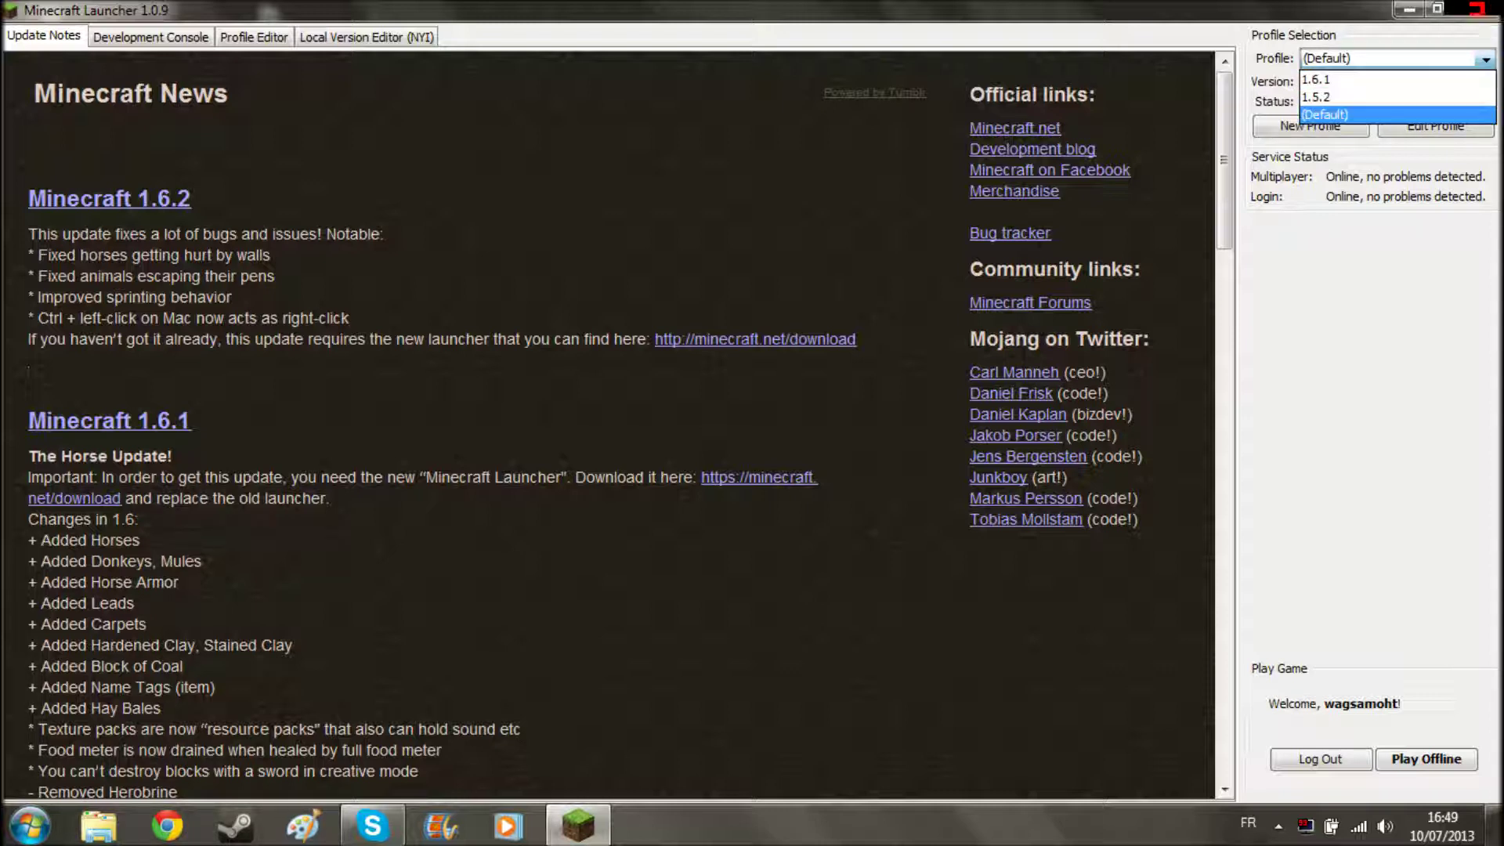
key("Up")
key("Up")
key("Down")
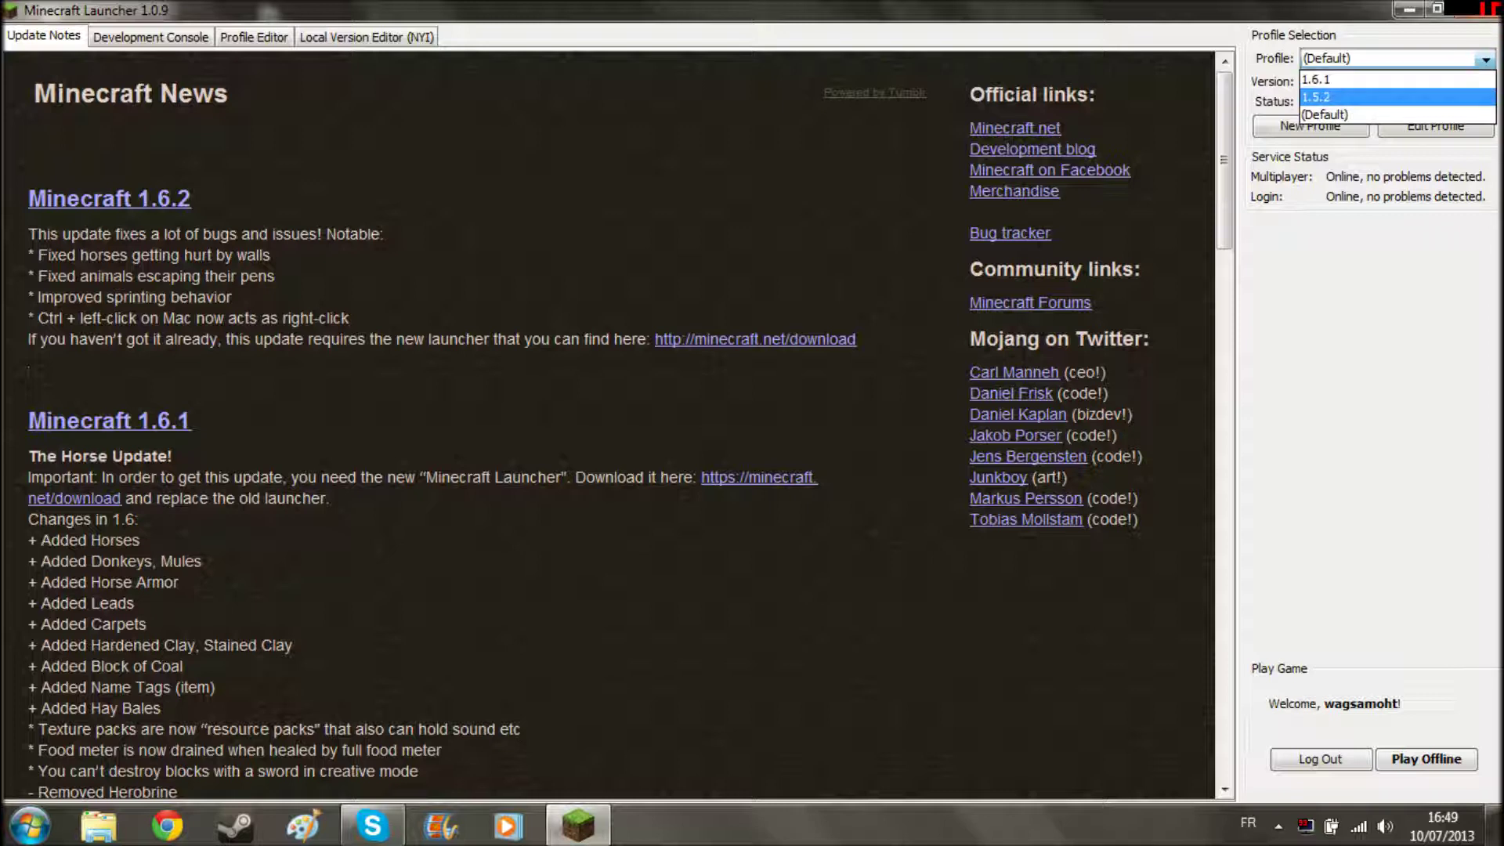
key("Down")
key("Return")
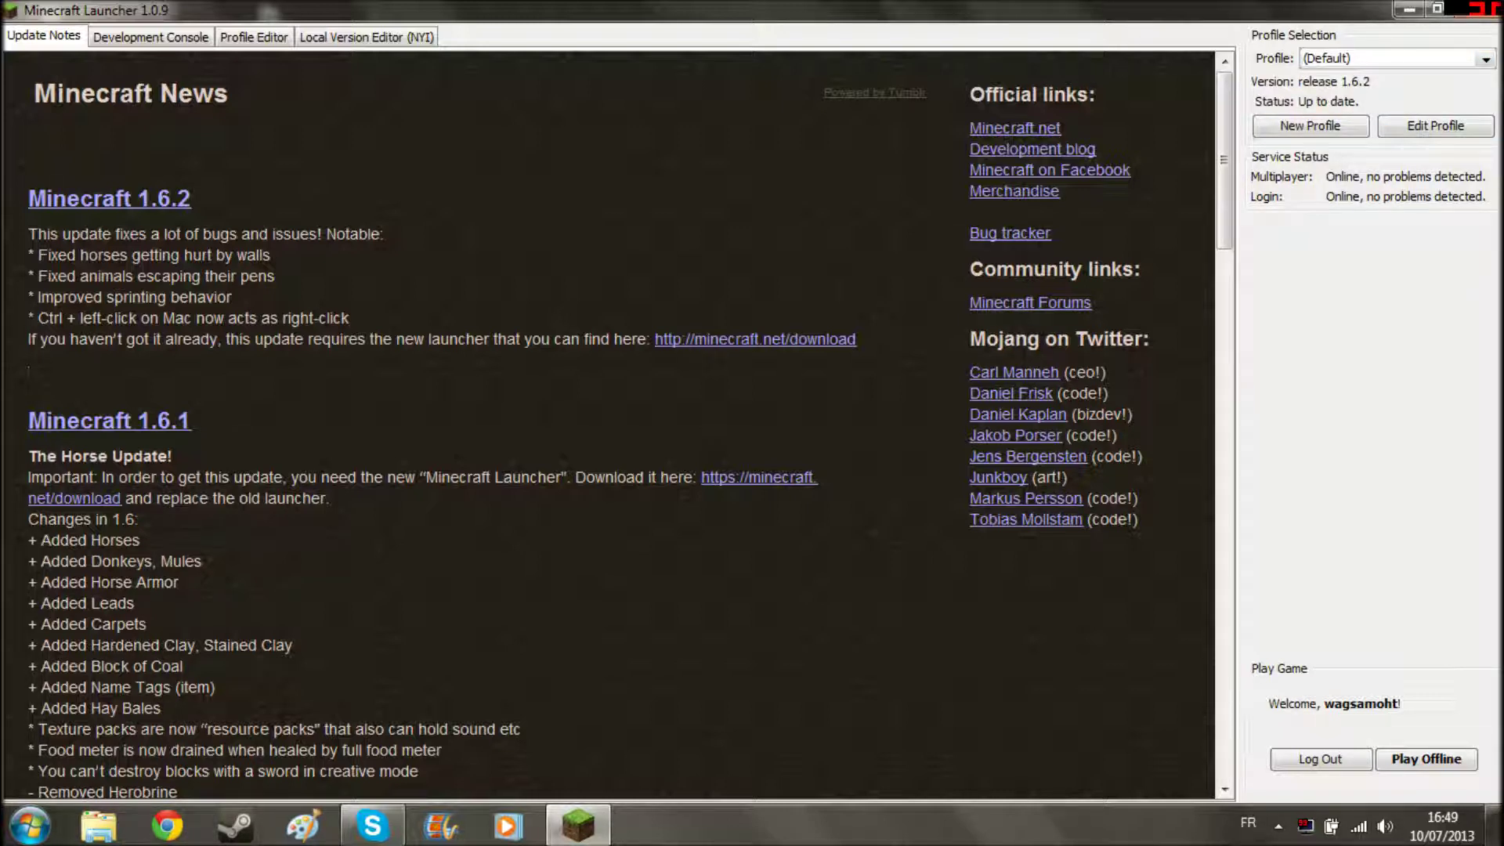
Step: Start a brand-new profile, bringing up its editor form
key("Return")
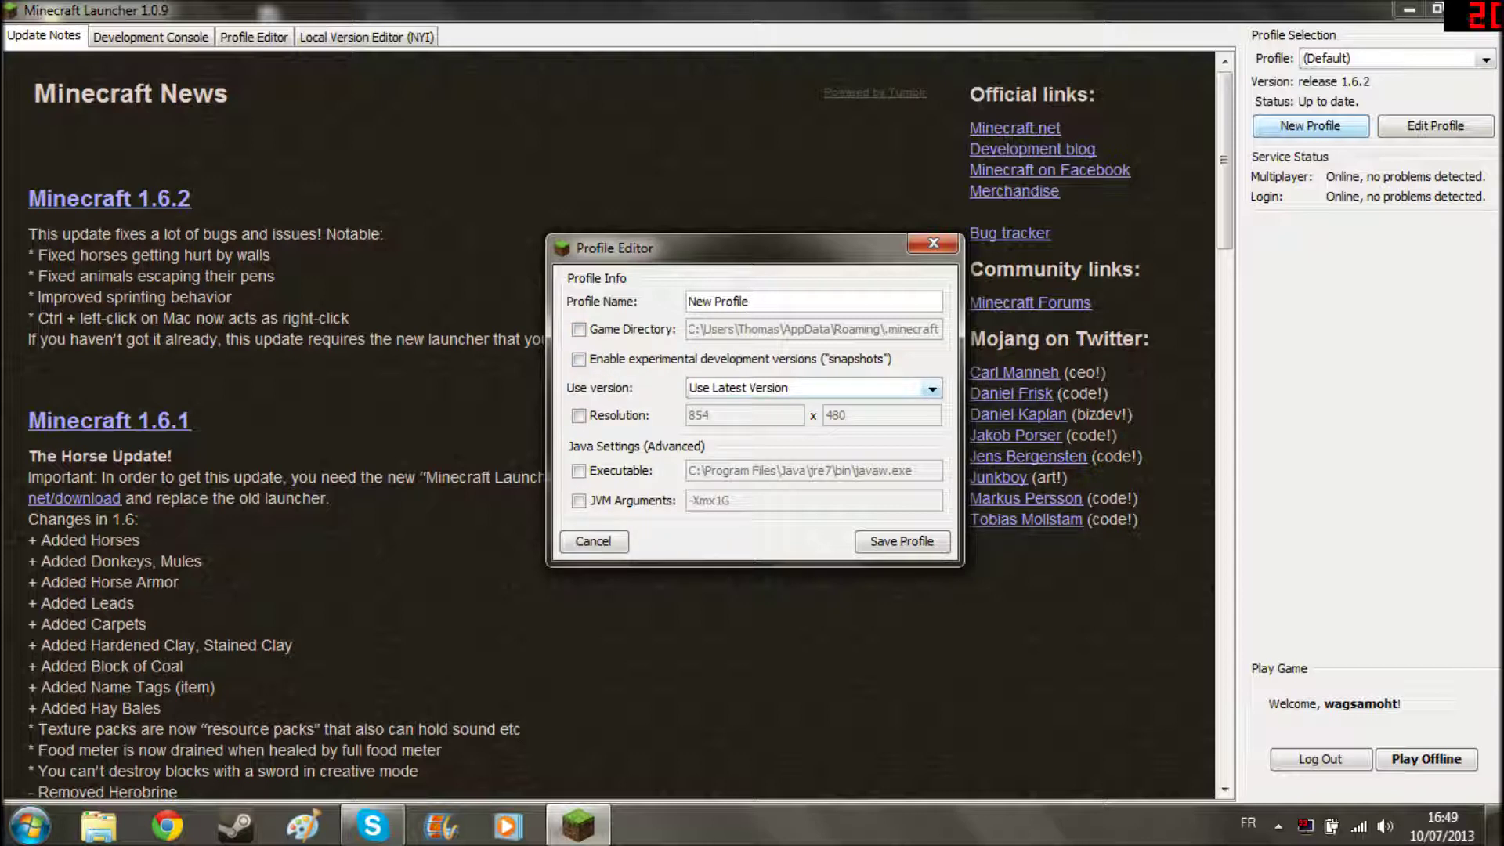
Step: Set the new profile to release 1.6.2, name it 1.6.2 and save it
left_click(811, 388)
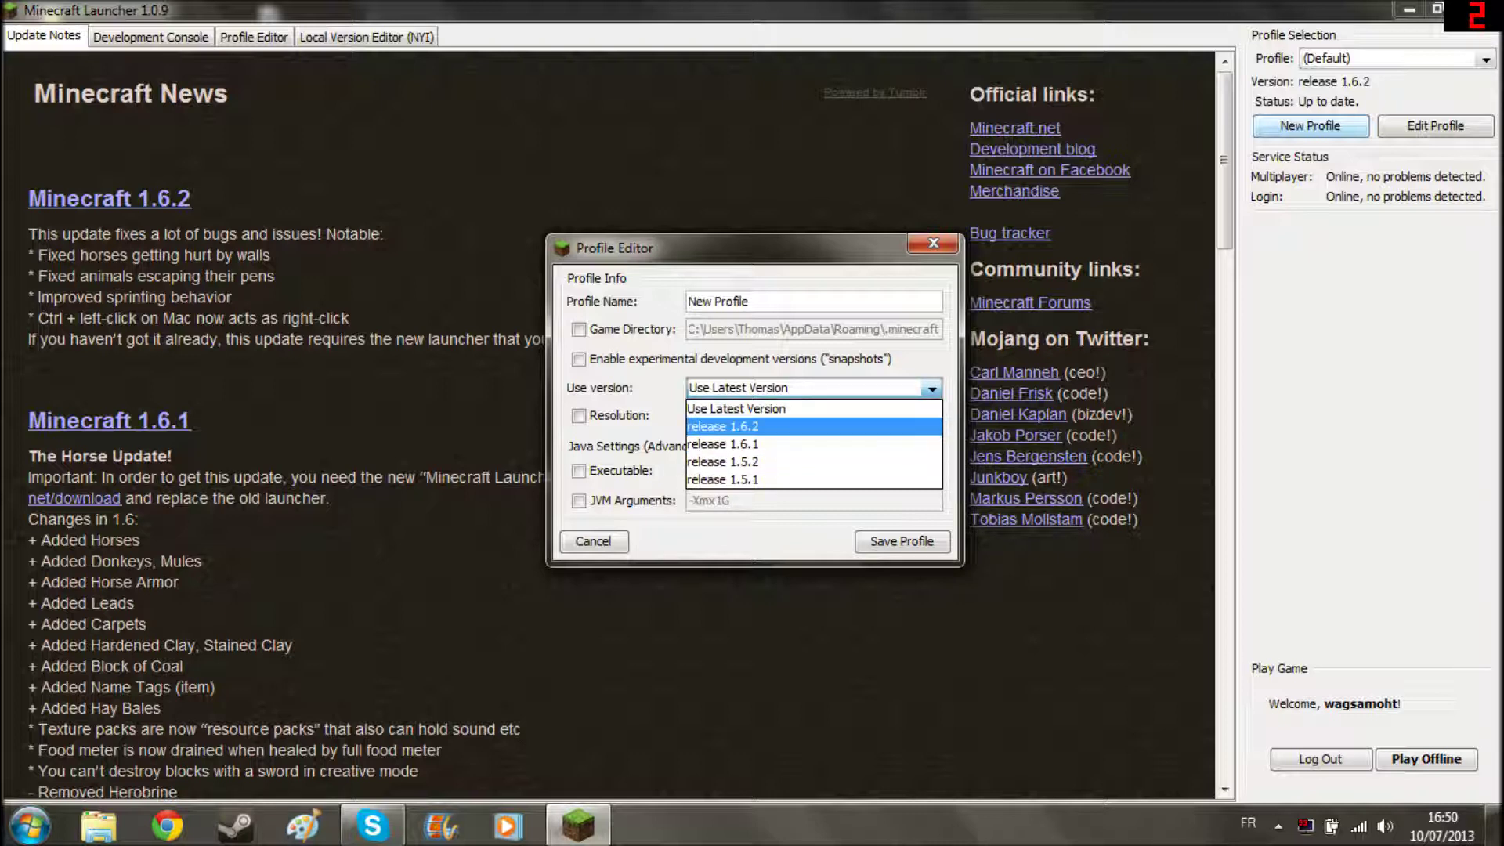
left_click(723, 425)
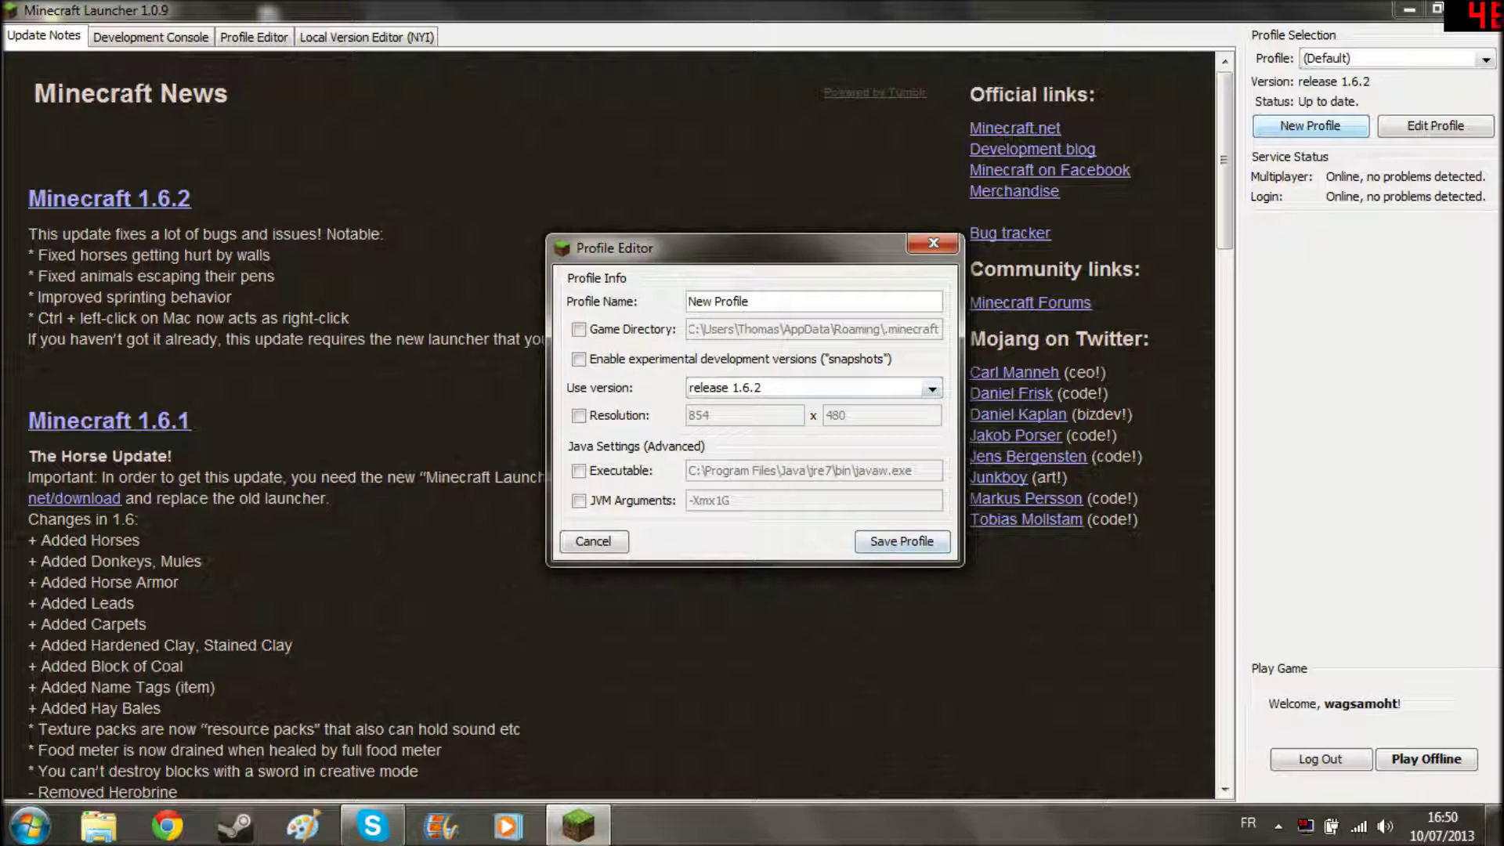
key("ctrl+a")
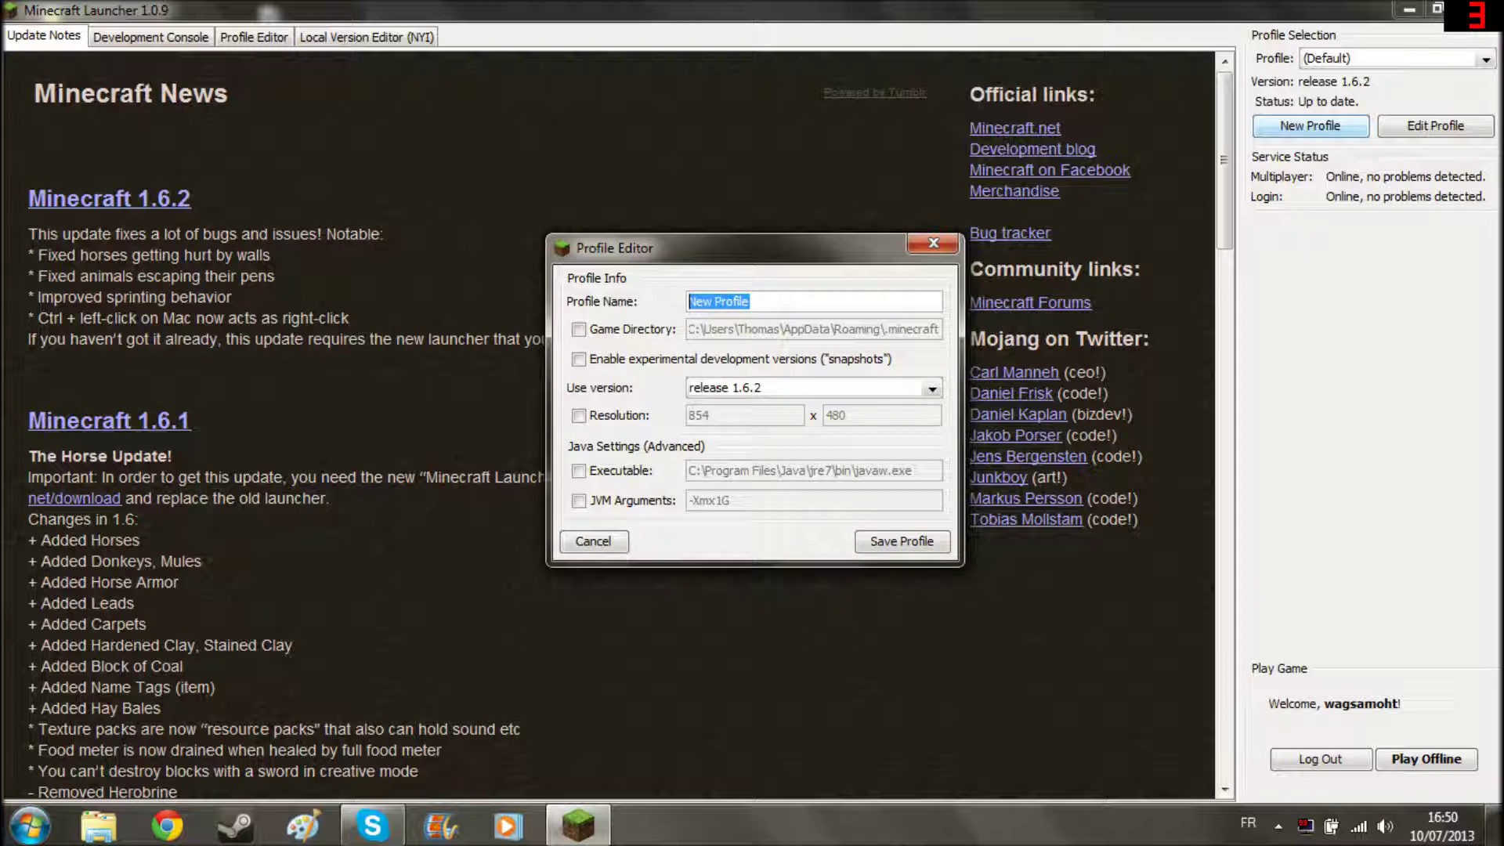
key("BackSpace")
type("1.6.2")
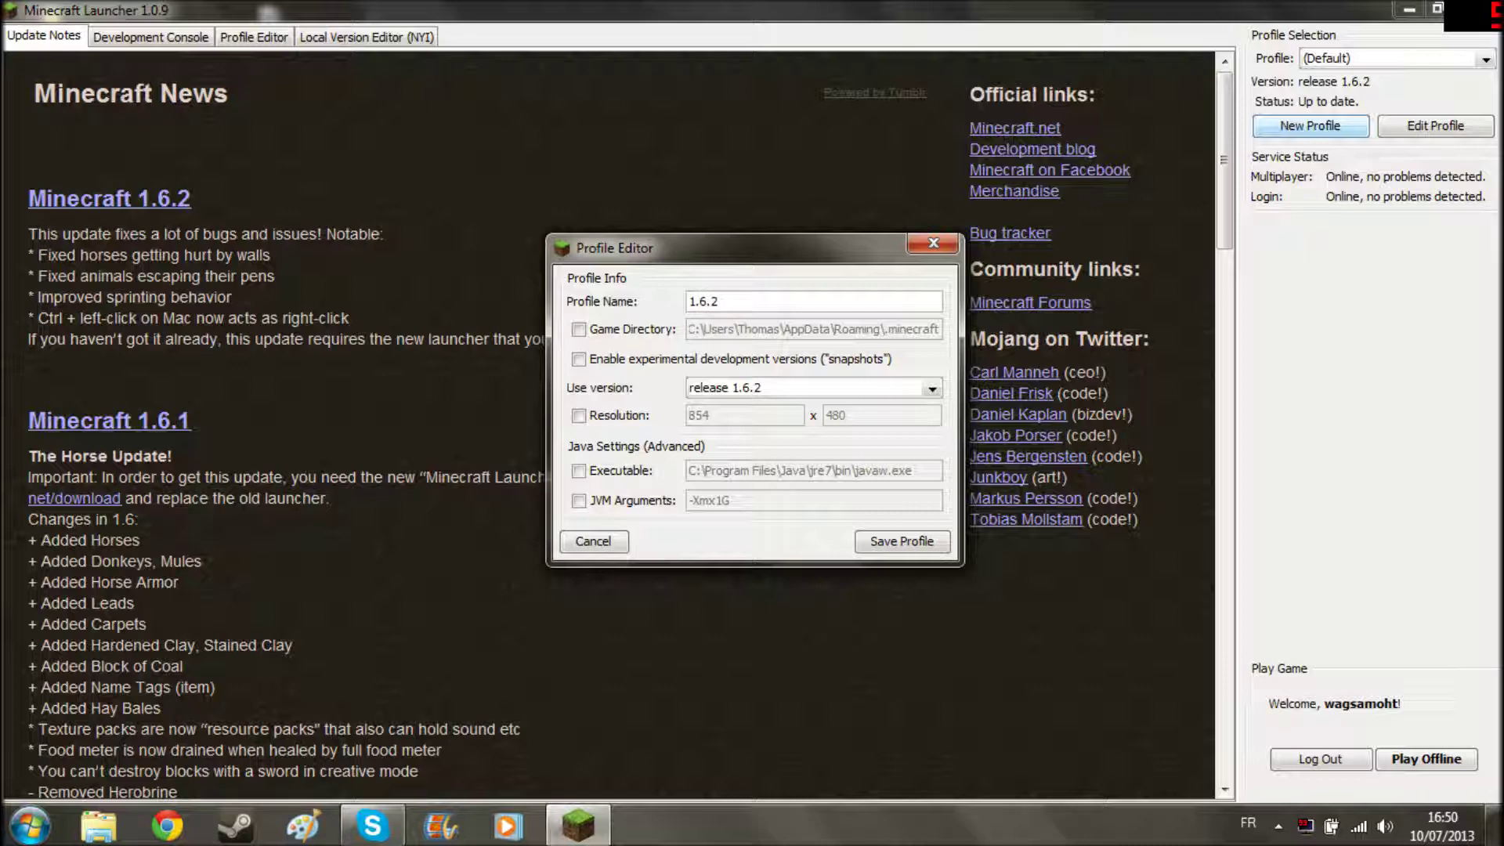
key("Return")
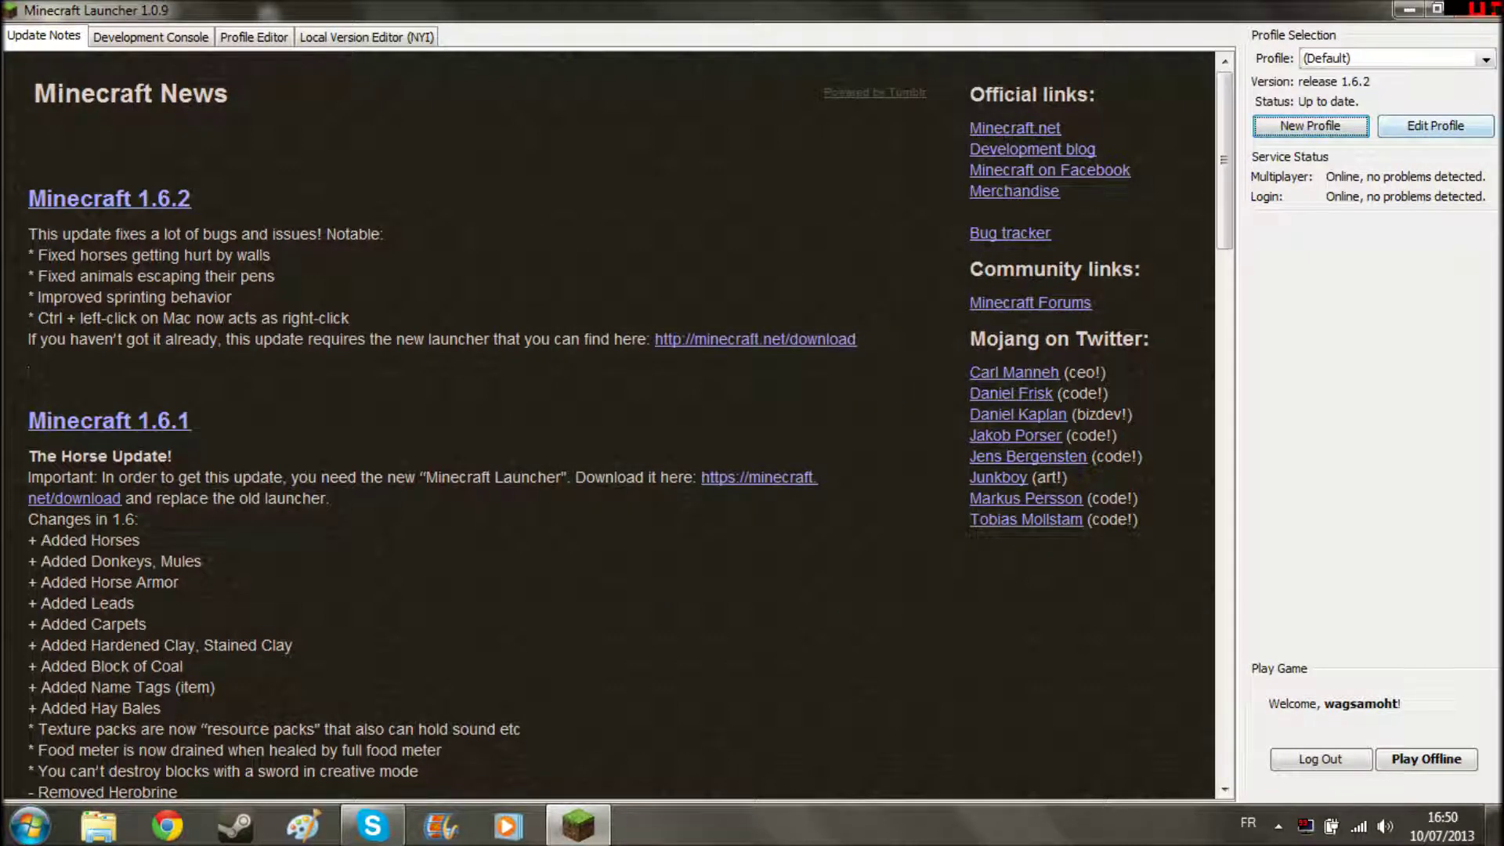
Step: Peek at the settings of the (Default) and 1.5.2 profiles without changing them
key("shift+Tab")
key("alt+Down")
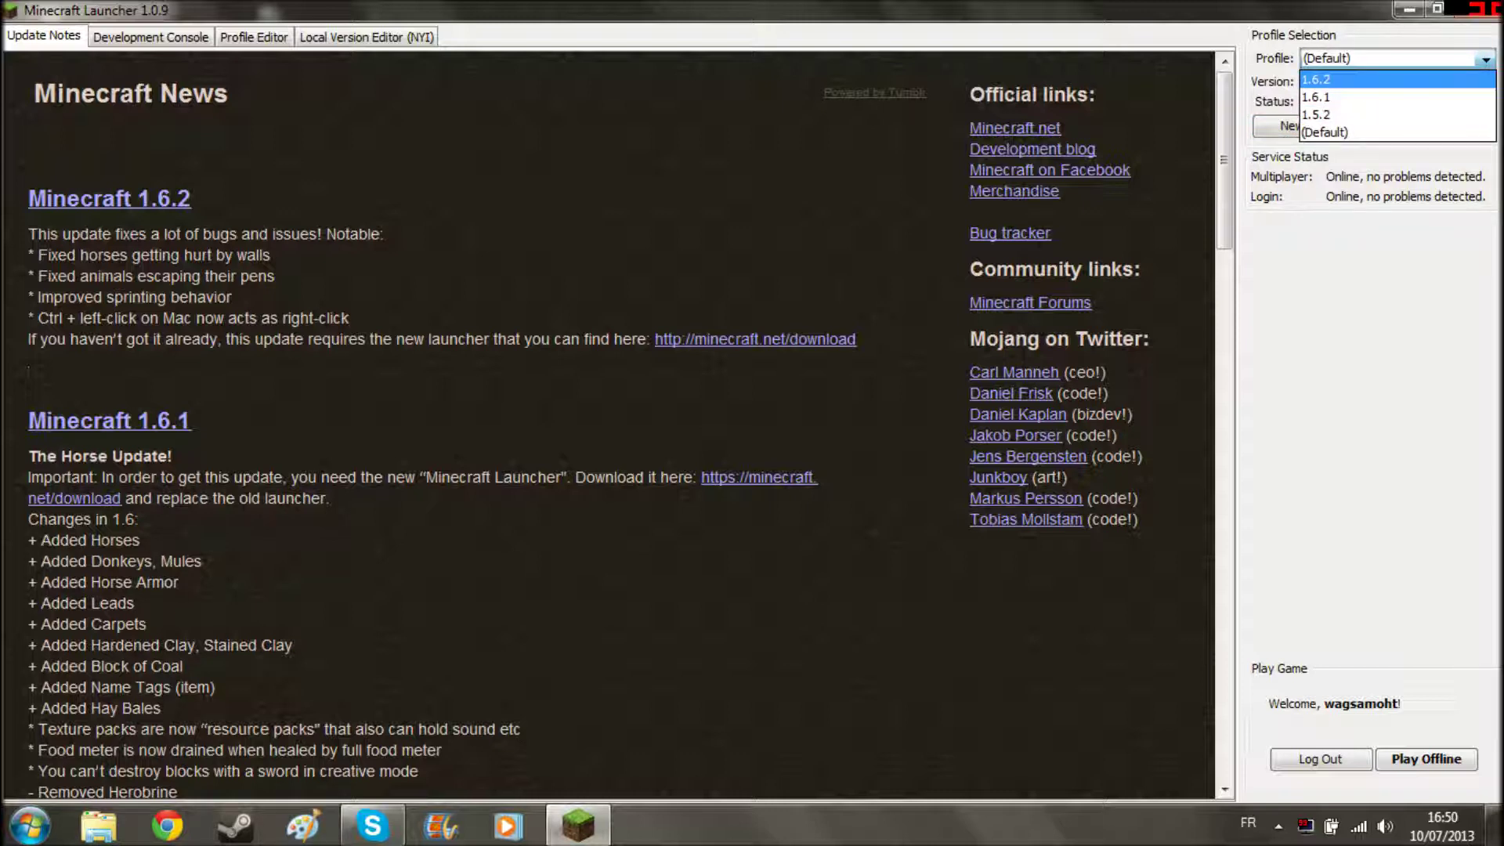
key("Down")
key("Down")
key("Down")
key("Return")
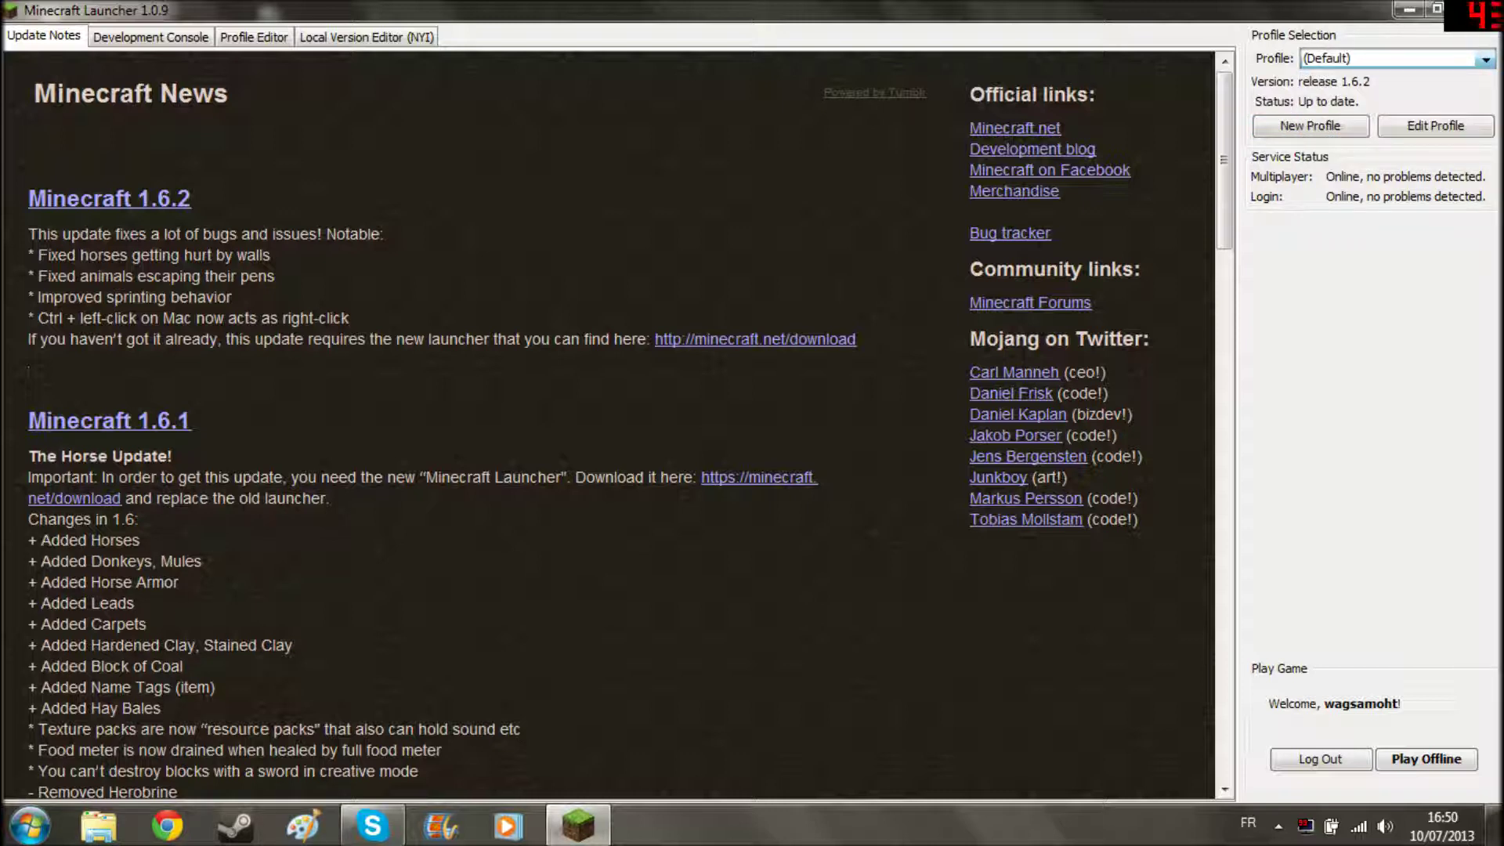
key("Tab")
key("Tab")
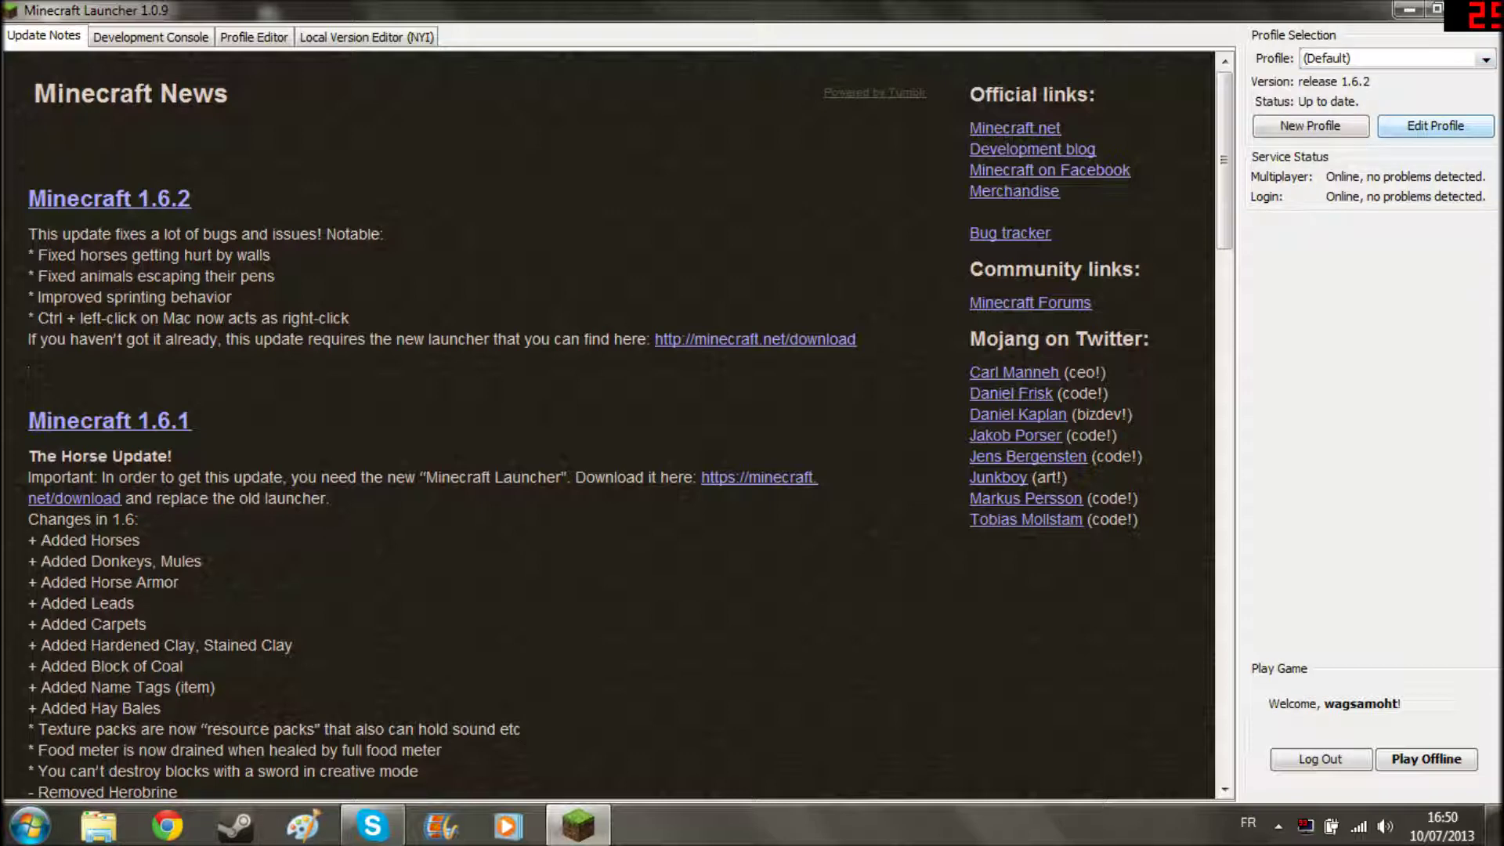
key("space")
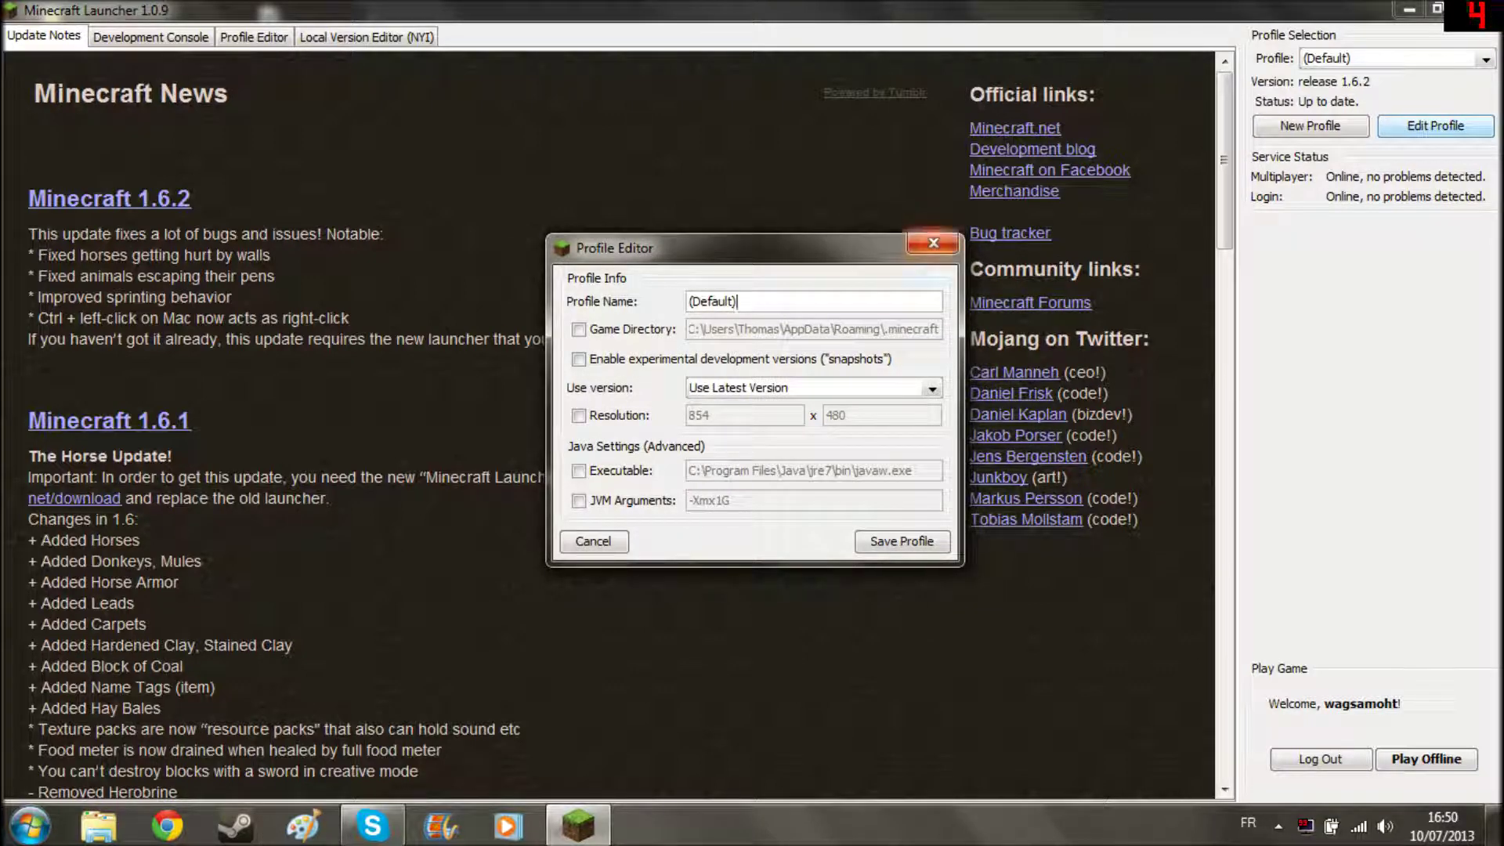
left_click(933, 244)
left_click(1395, 57)
left_click(1351, 114)
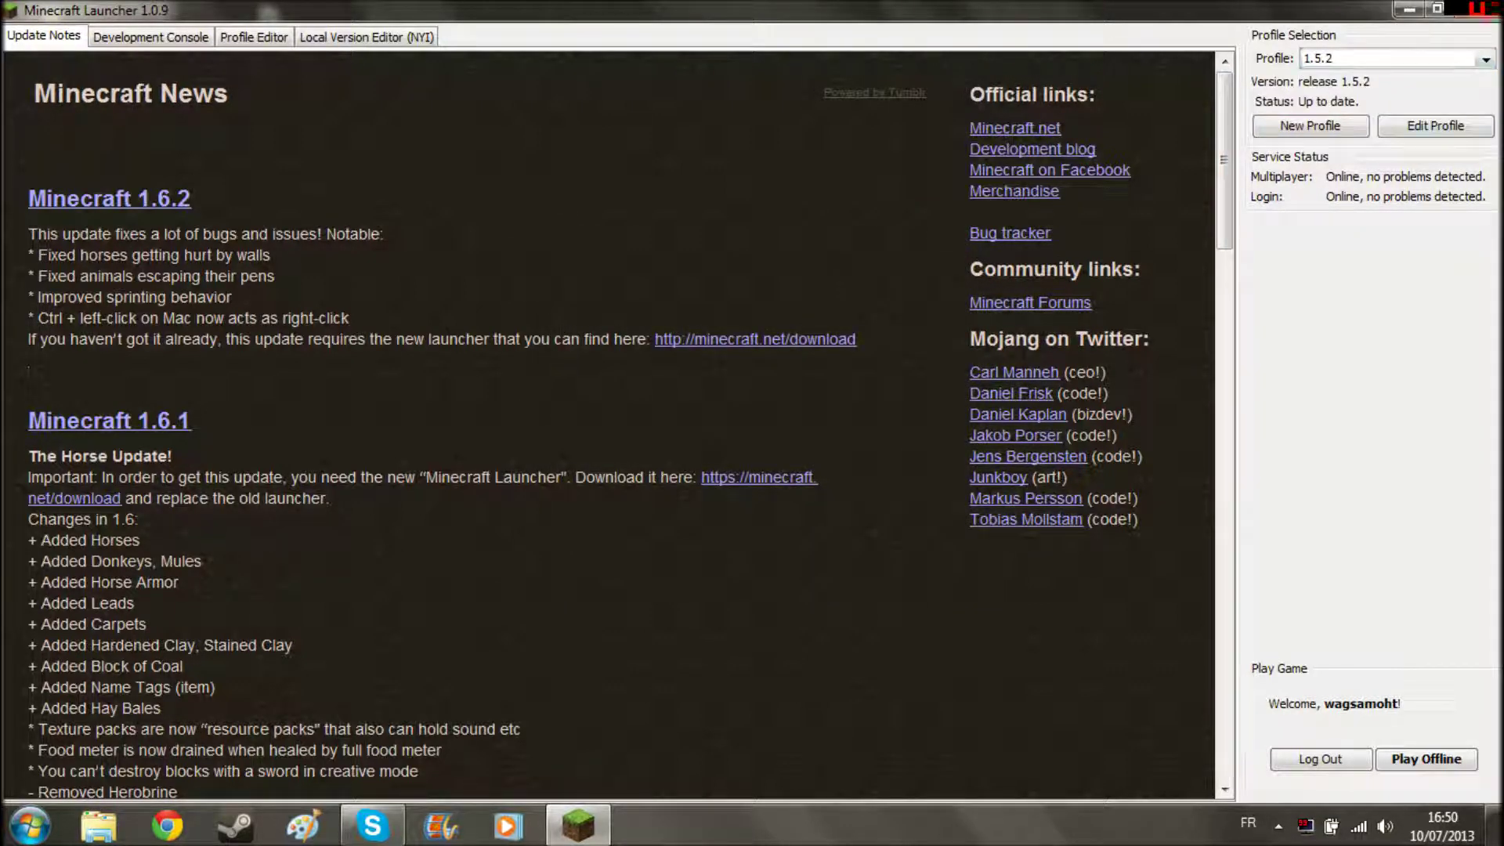
left_click(1435, 126)
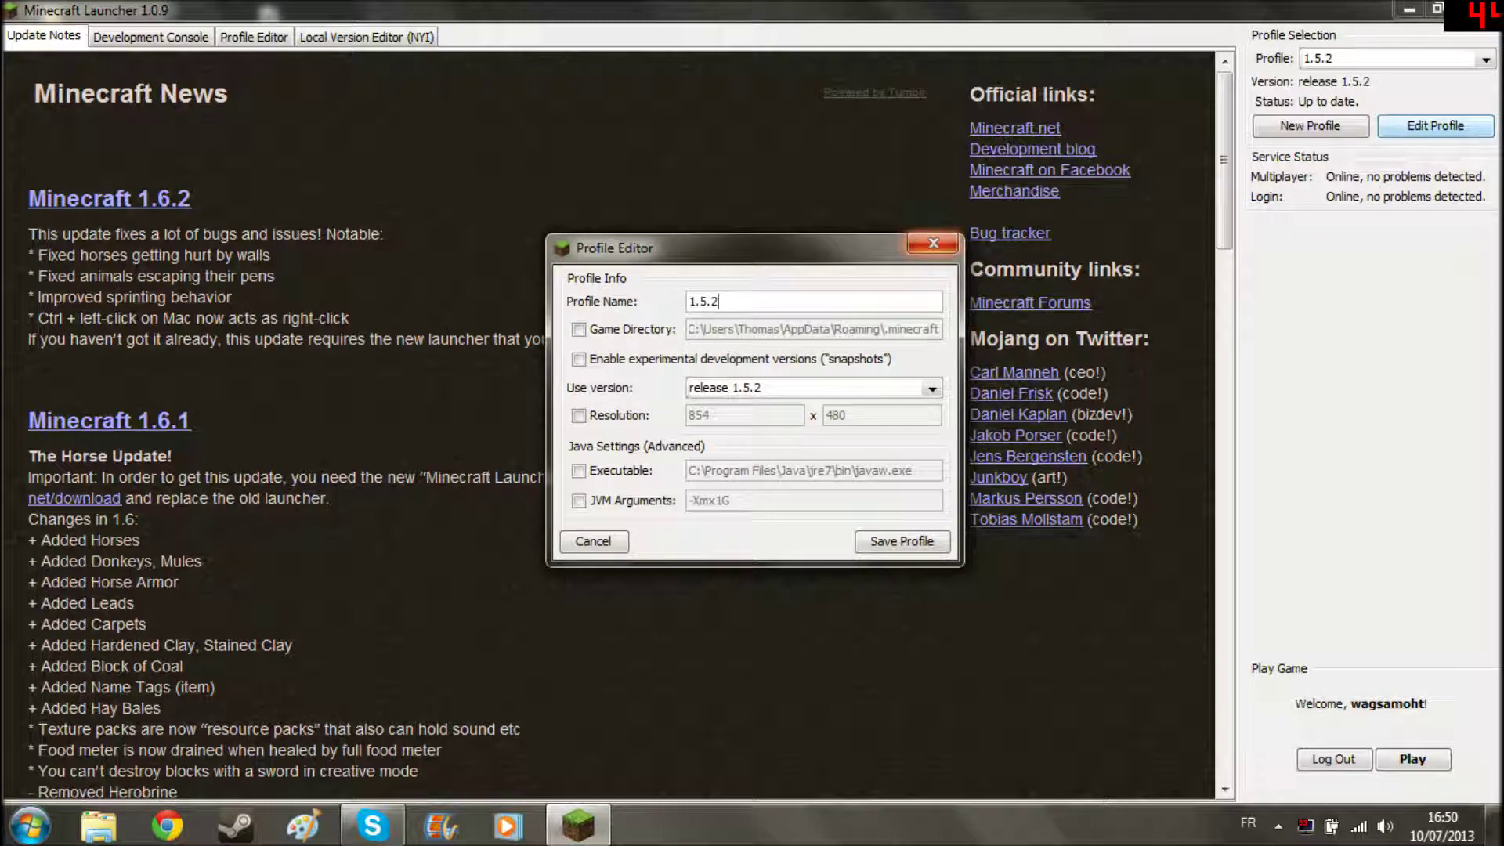
left_click(933, 243)
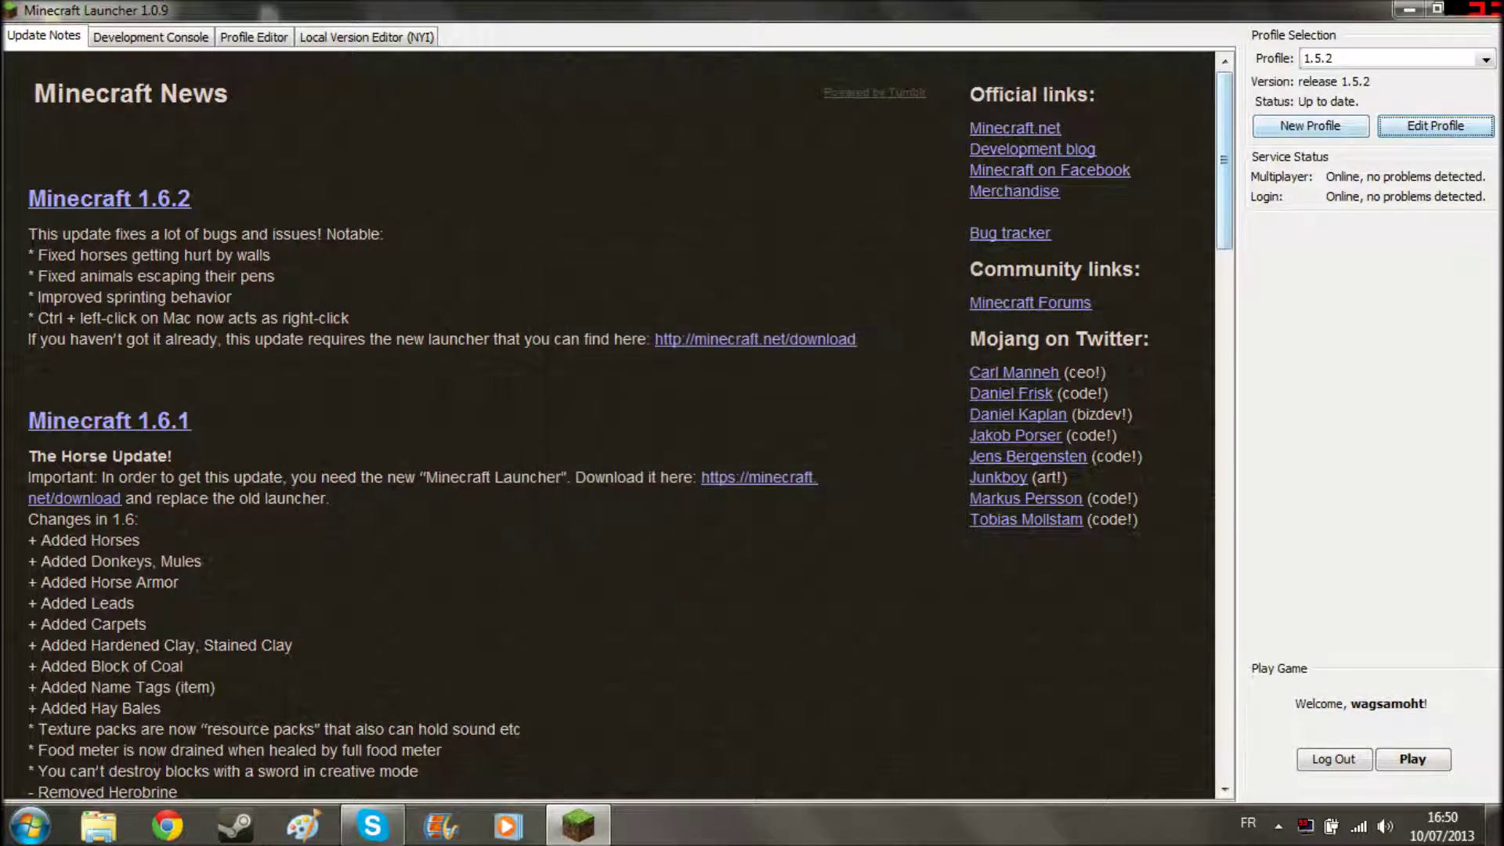
Step: Rename the (Default) profile to 1.6.2 and save it
left_click(1396, 58)
left_click(1351, 134)
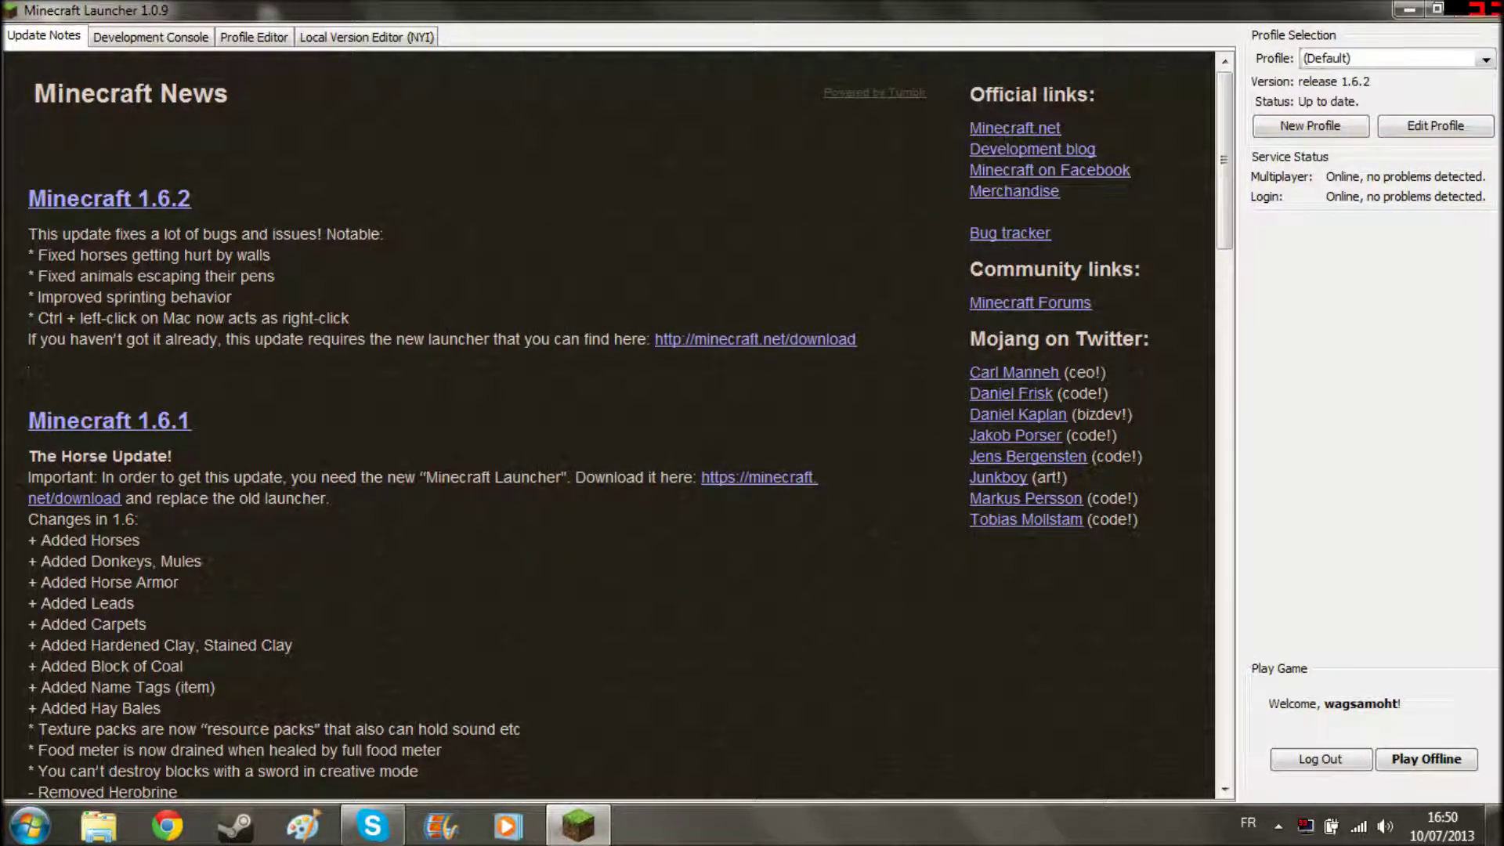
left_click(1435, 125)
key("ctrl+a")
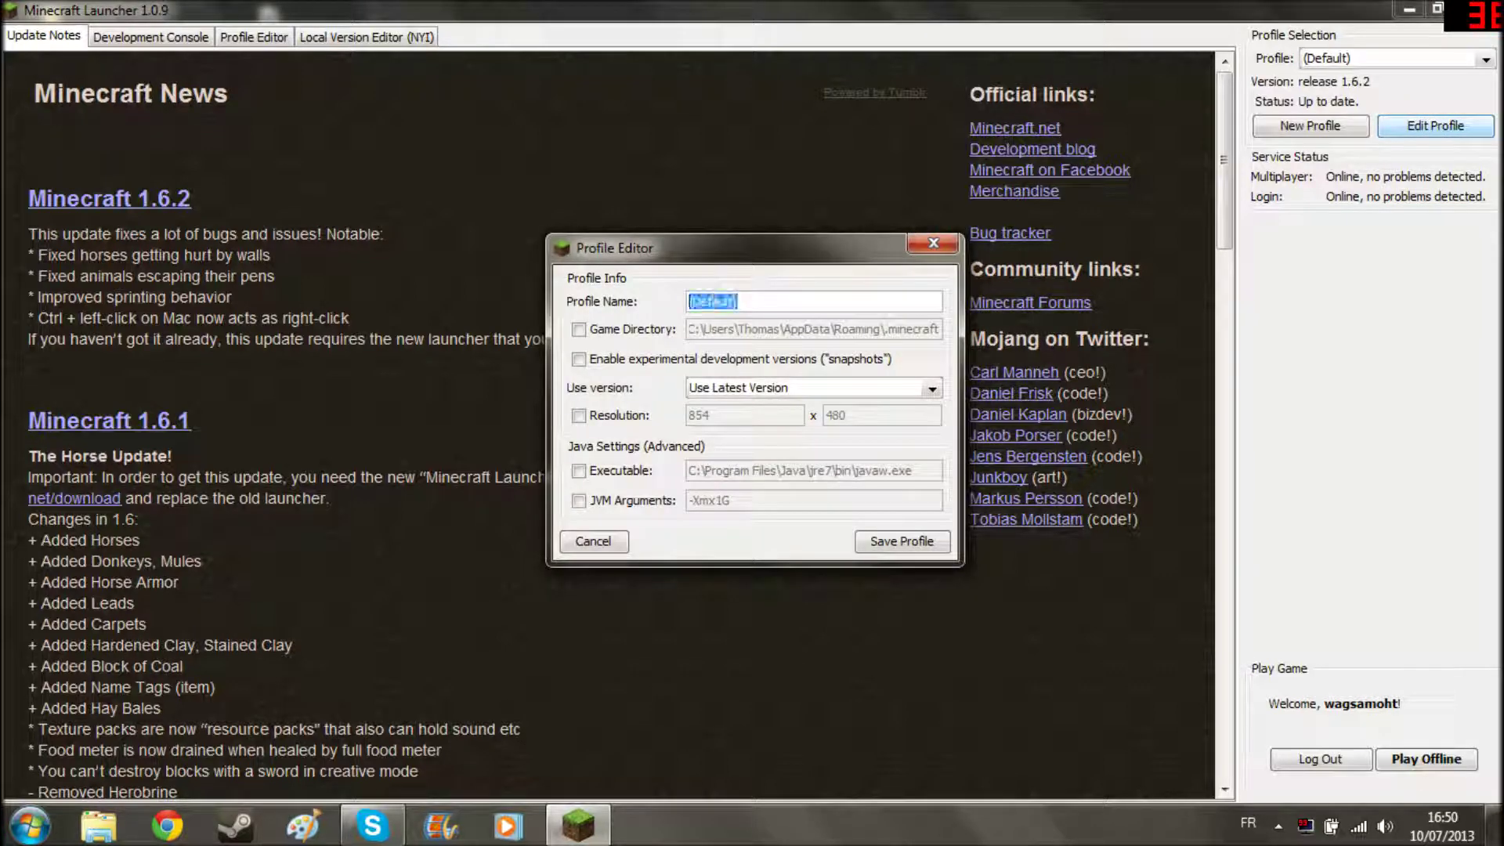
key("BackSpace")
type("1.6")
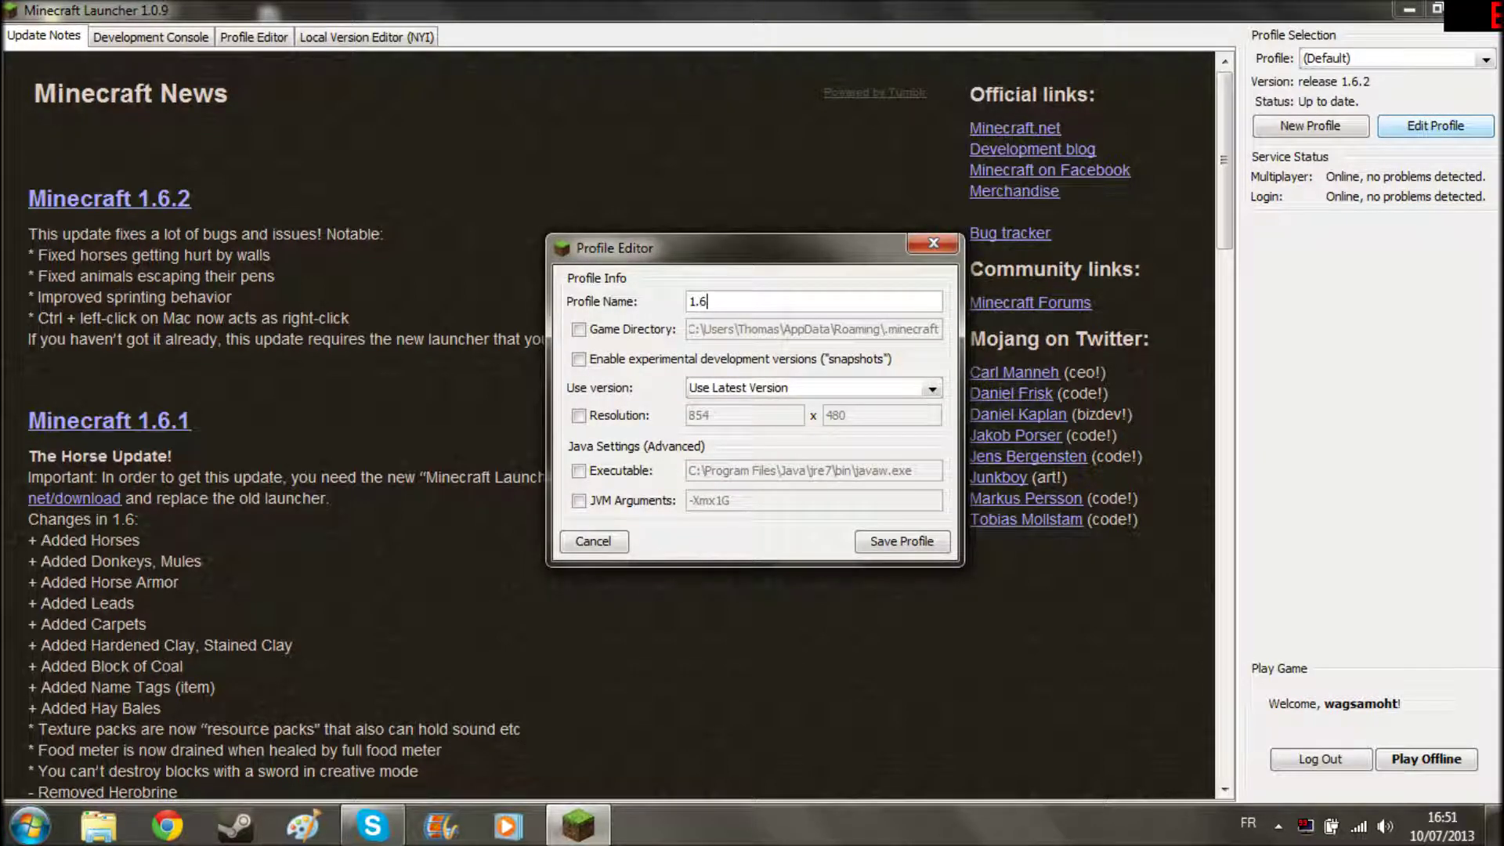
type(".2")
left_click(901, 541)
Step: Select the 1.6.2_ profile and switch to the Profile Editor table of all profiles
left_click(1392, 58)
key("Down")
key("Down")
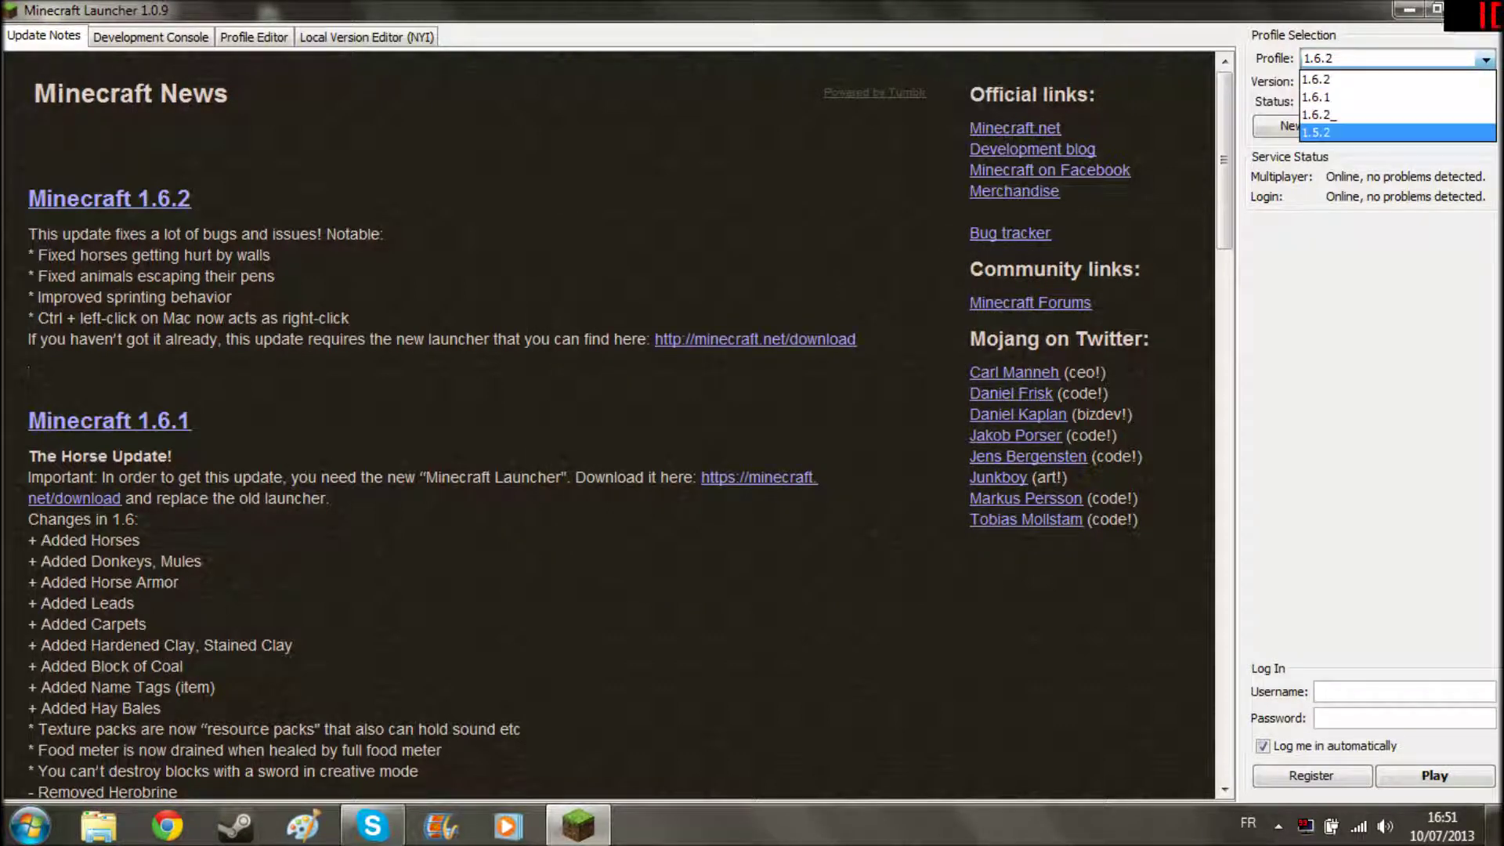
key("Down")
key("Return")
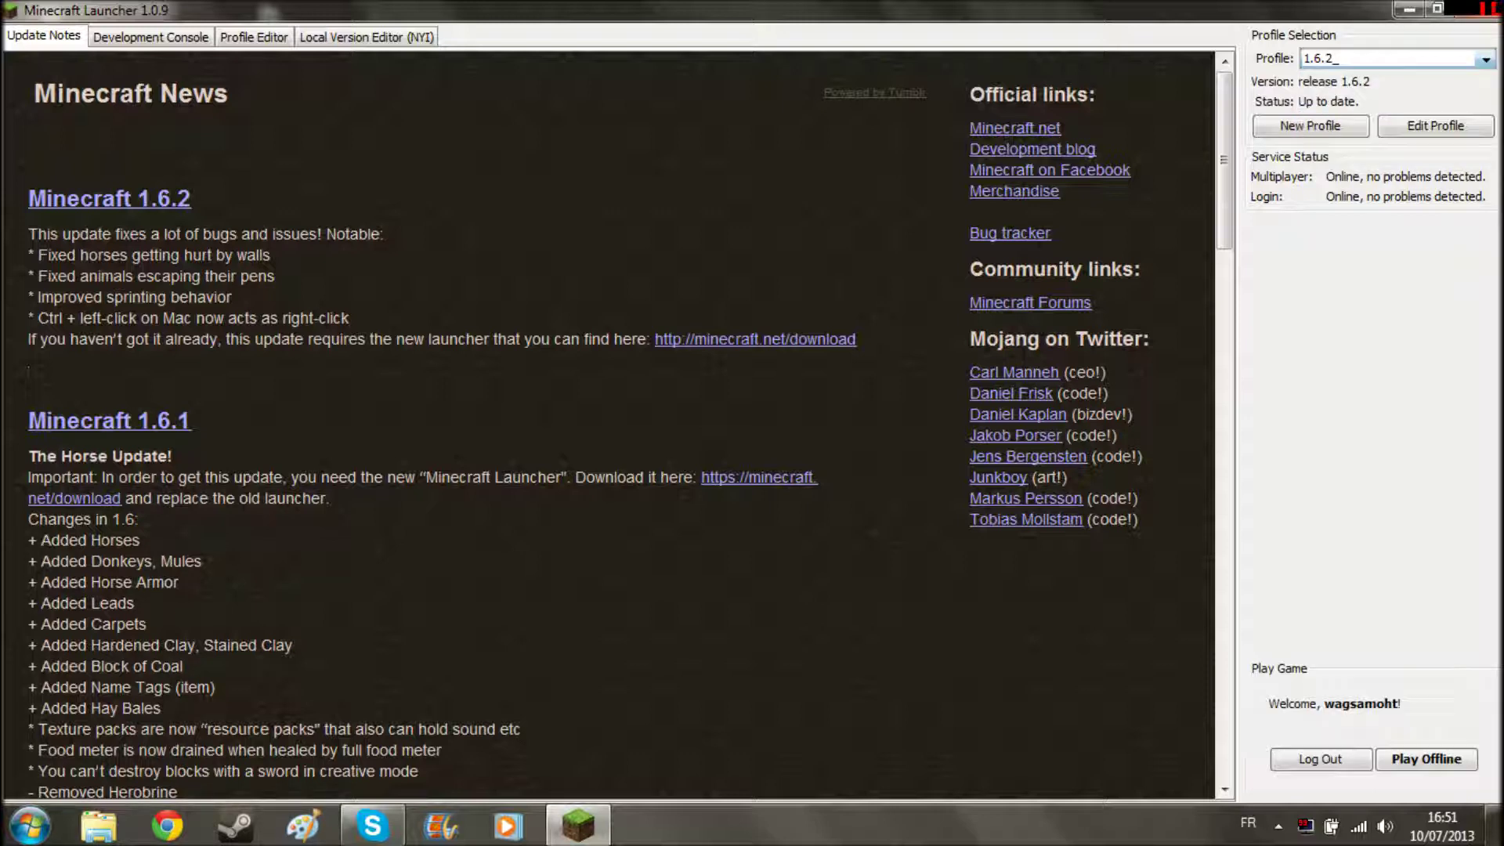
key("shift+Tab")
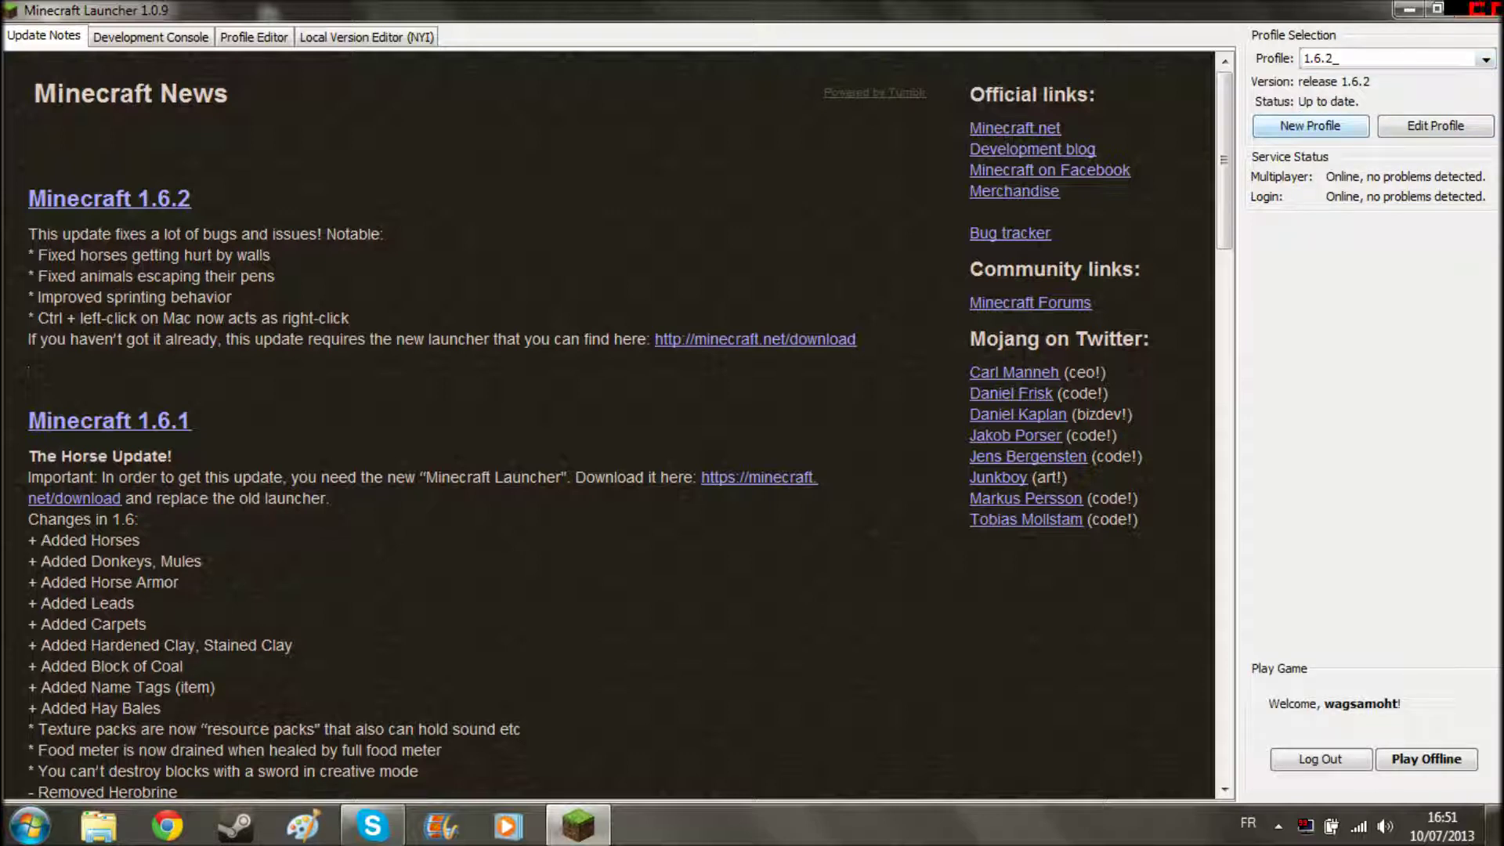
key("shift+Tab")
key("Right")
key("Right")
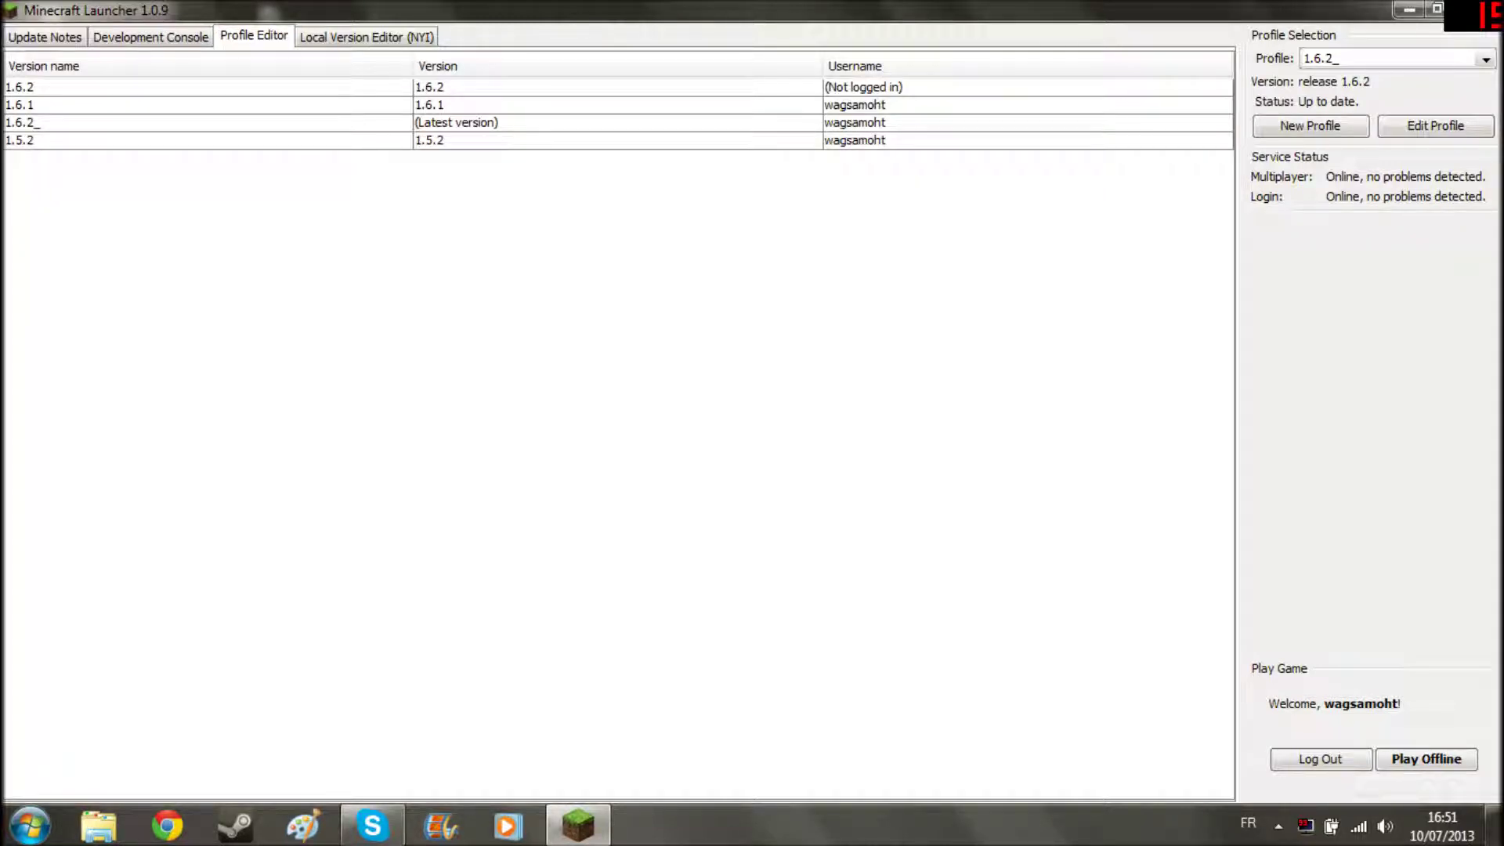
Step: Delete the 1.6.2_ profile from the profile table and confirm
right_click(178, 123)
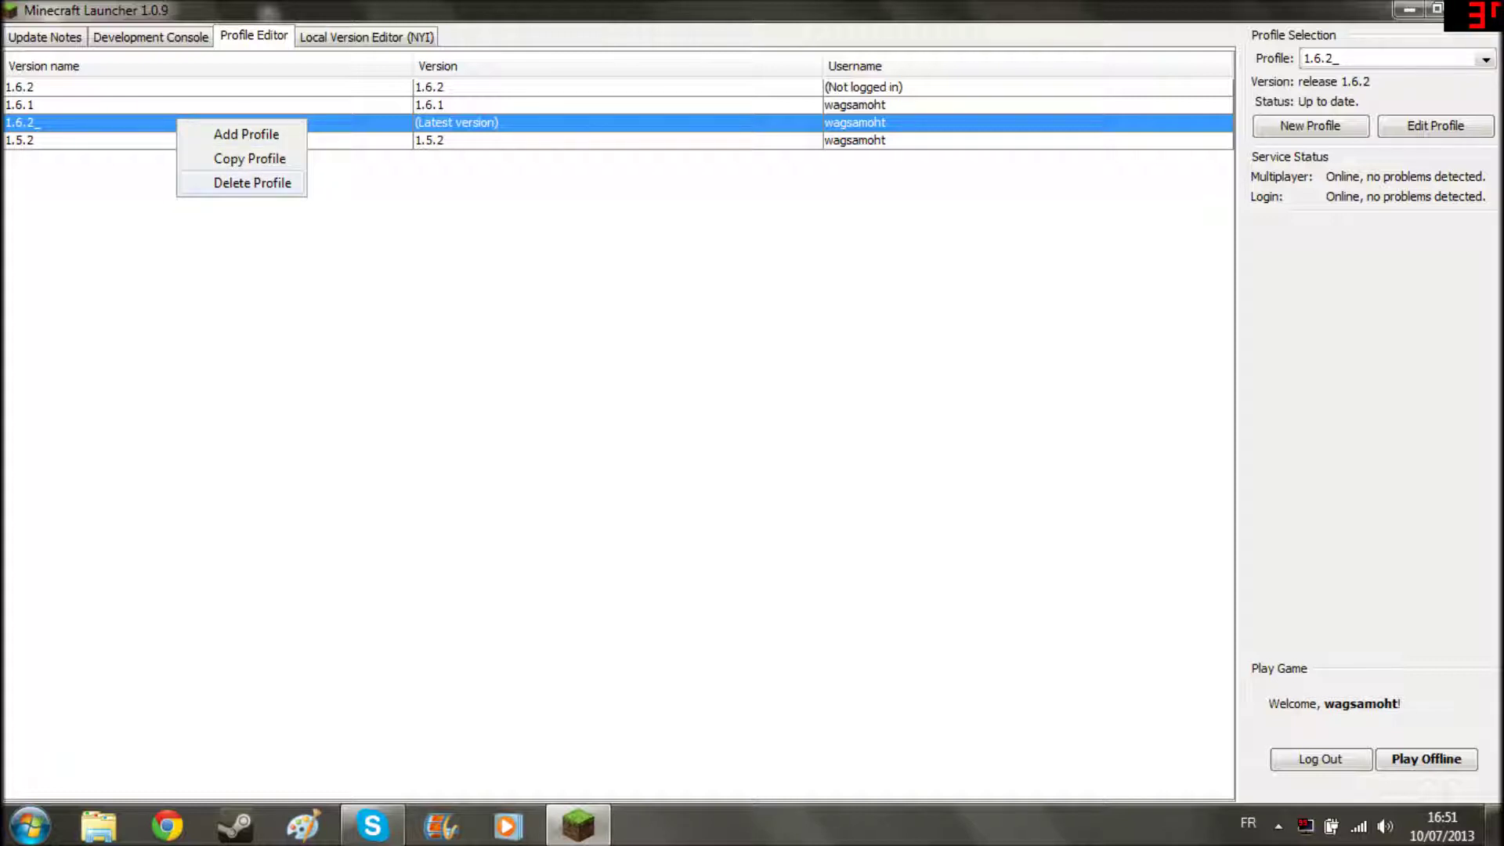
left_click(252, 182)
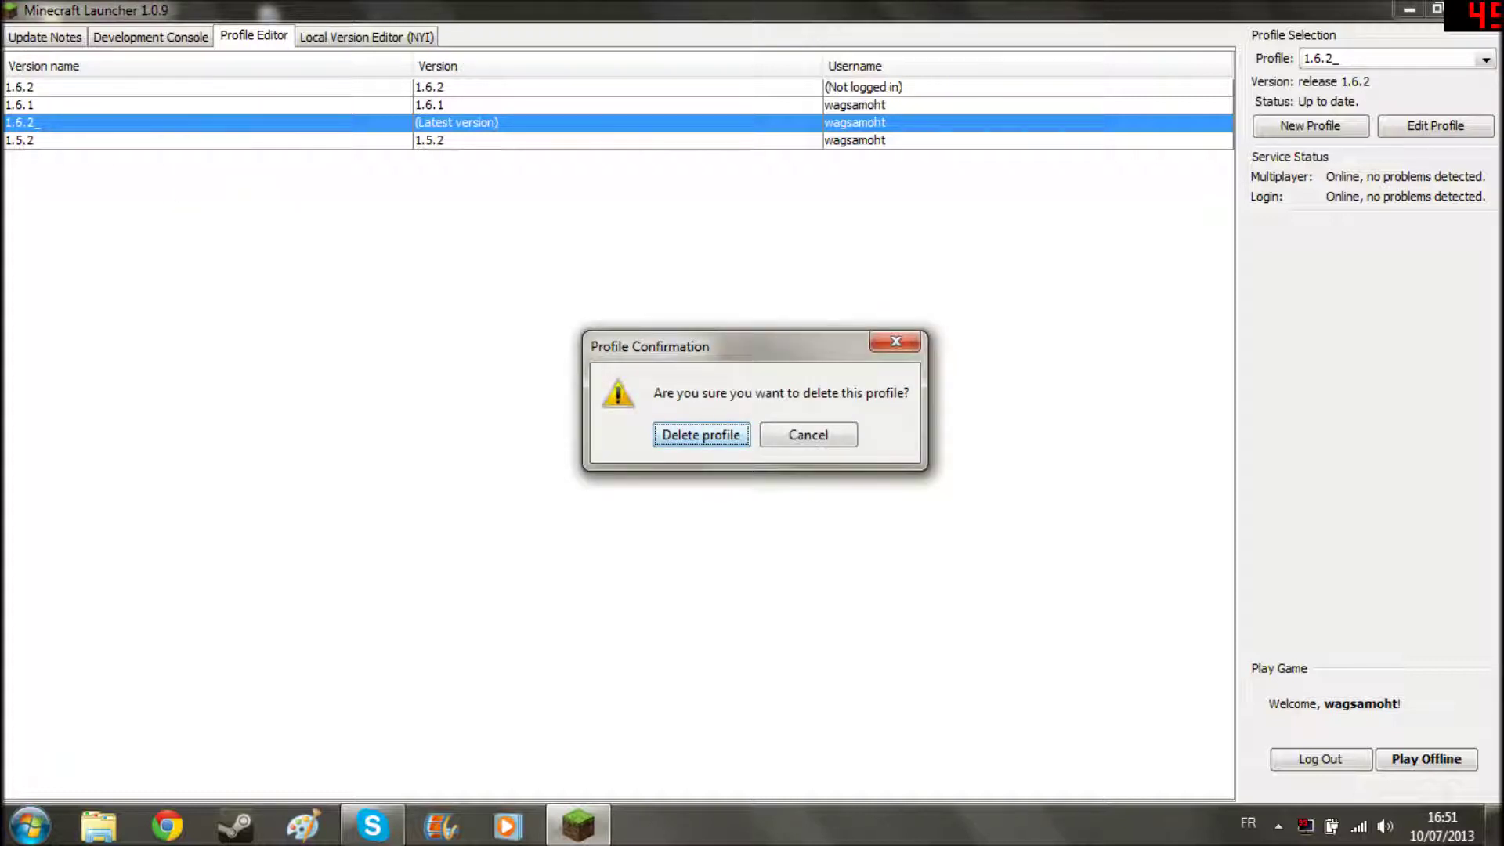
key("Return")
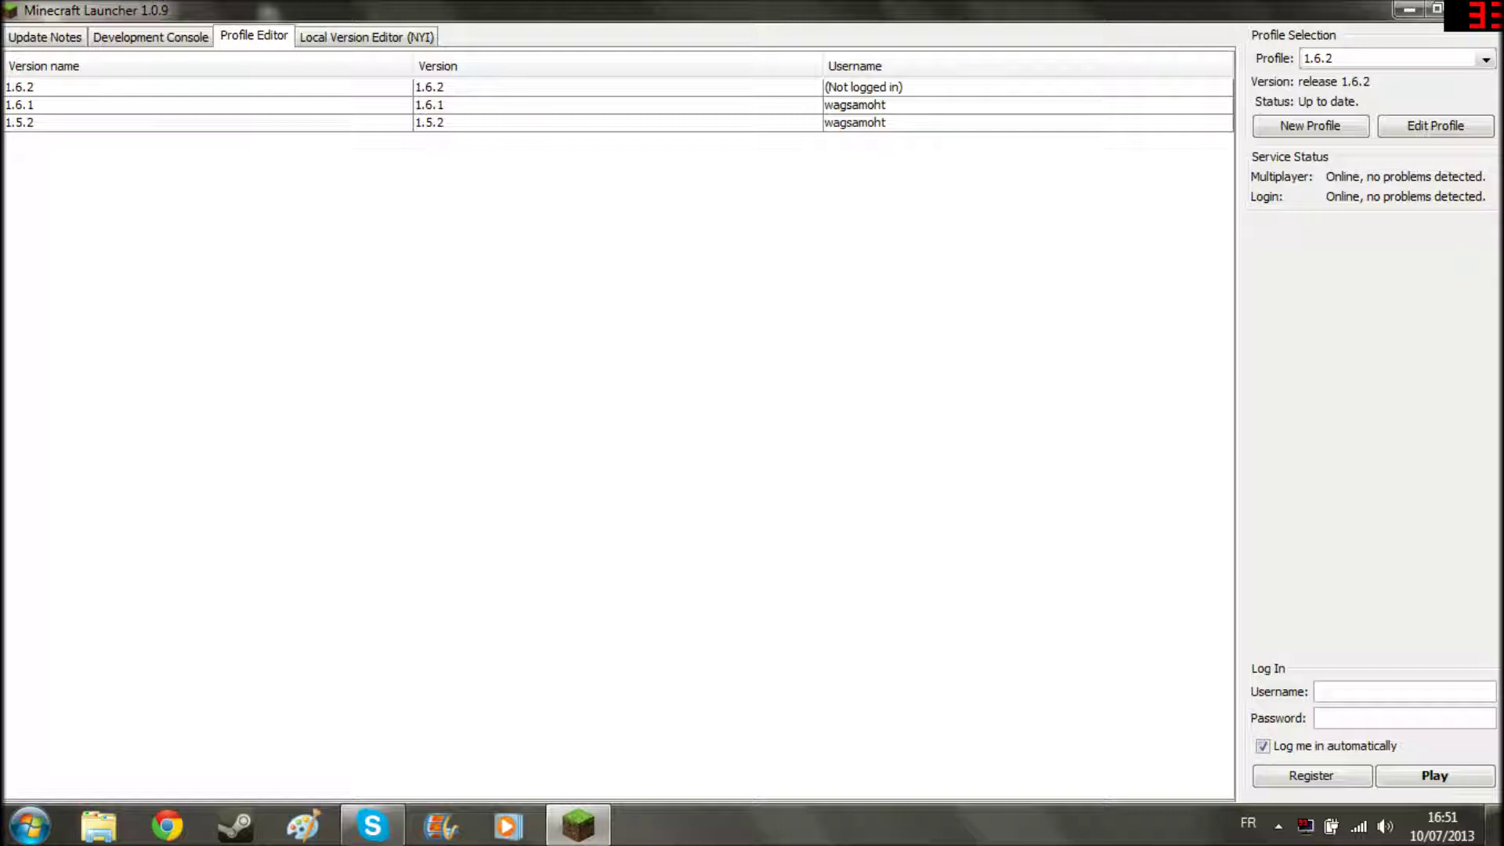
Step: Check the context actions on the empty area and the 1.5.2 row, then select the 1.6.2 row
right_click(486, 220)
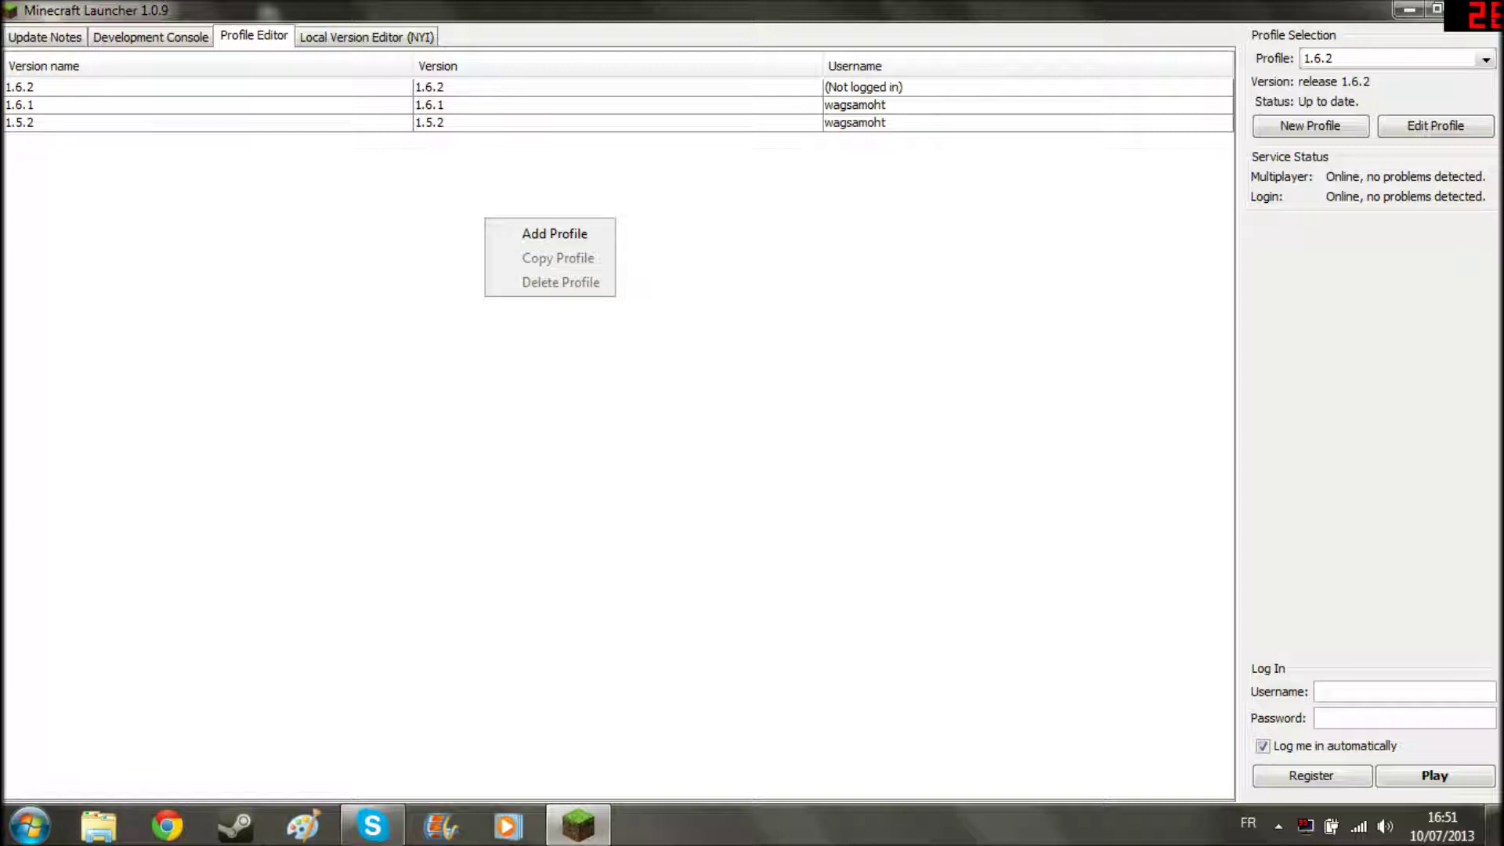
right_click(511, 125)
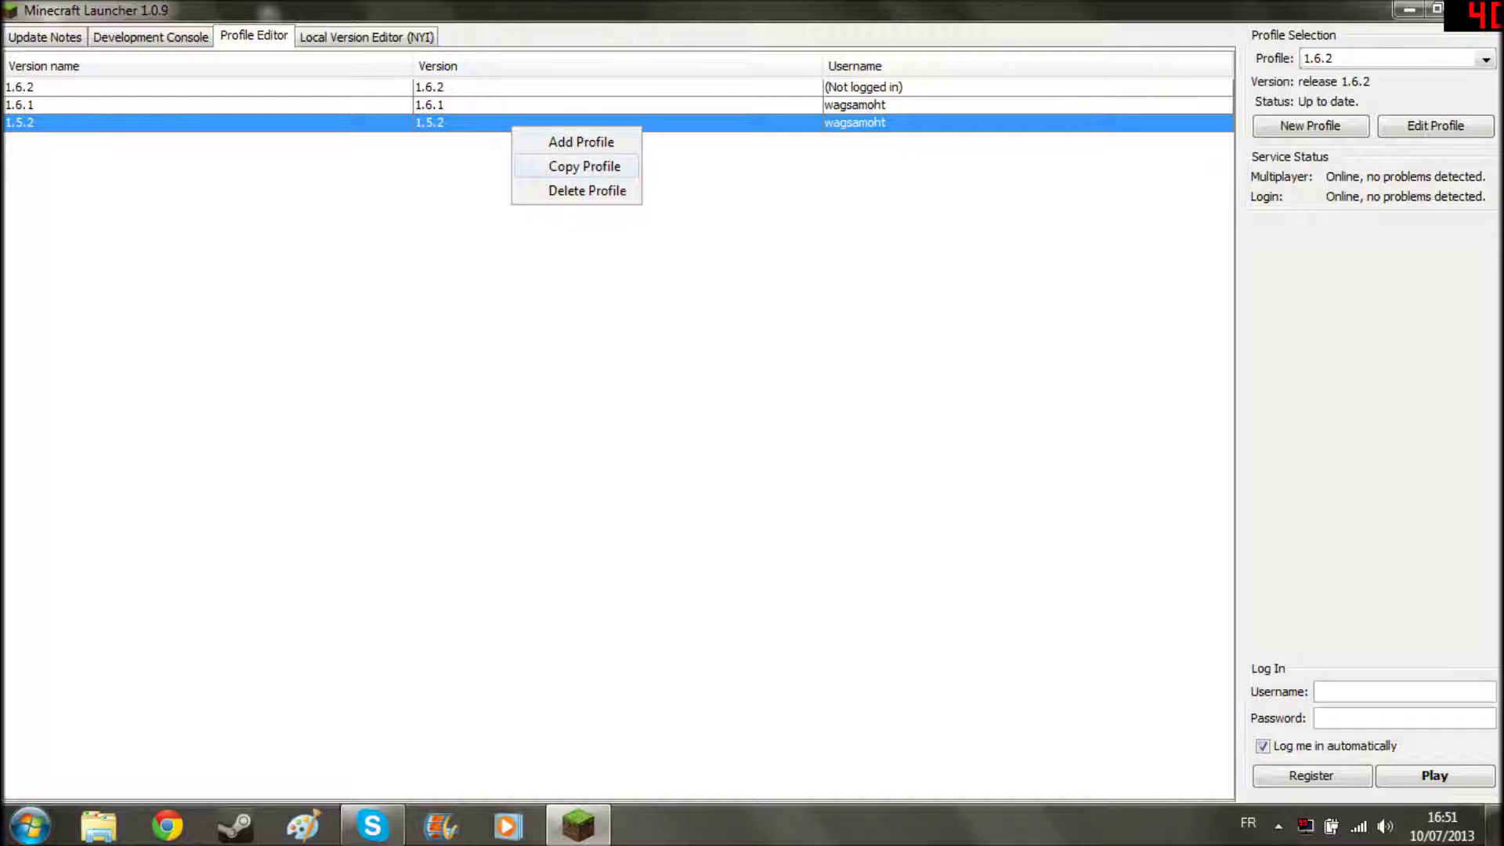
key("Escape")
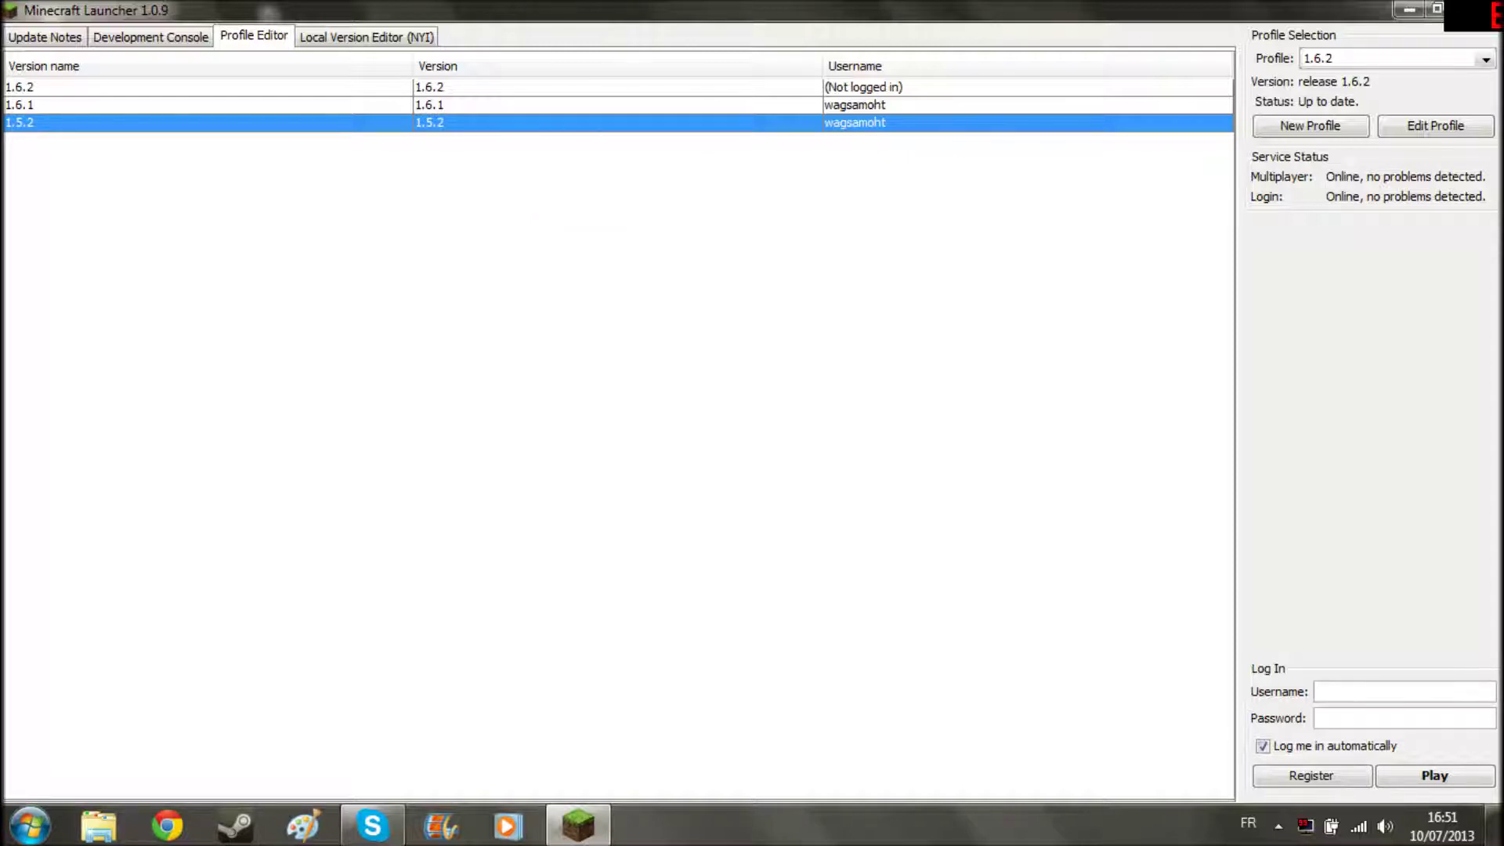
key("Up")
key("Up")
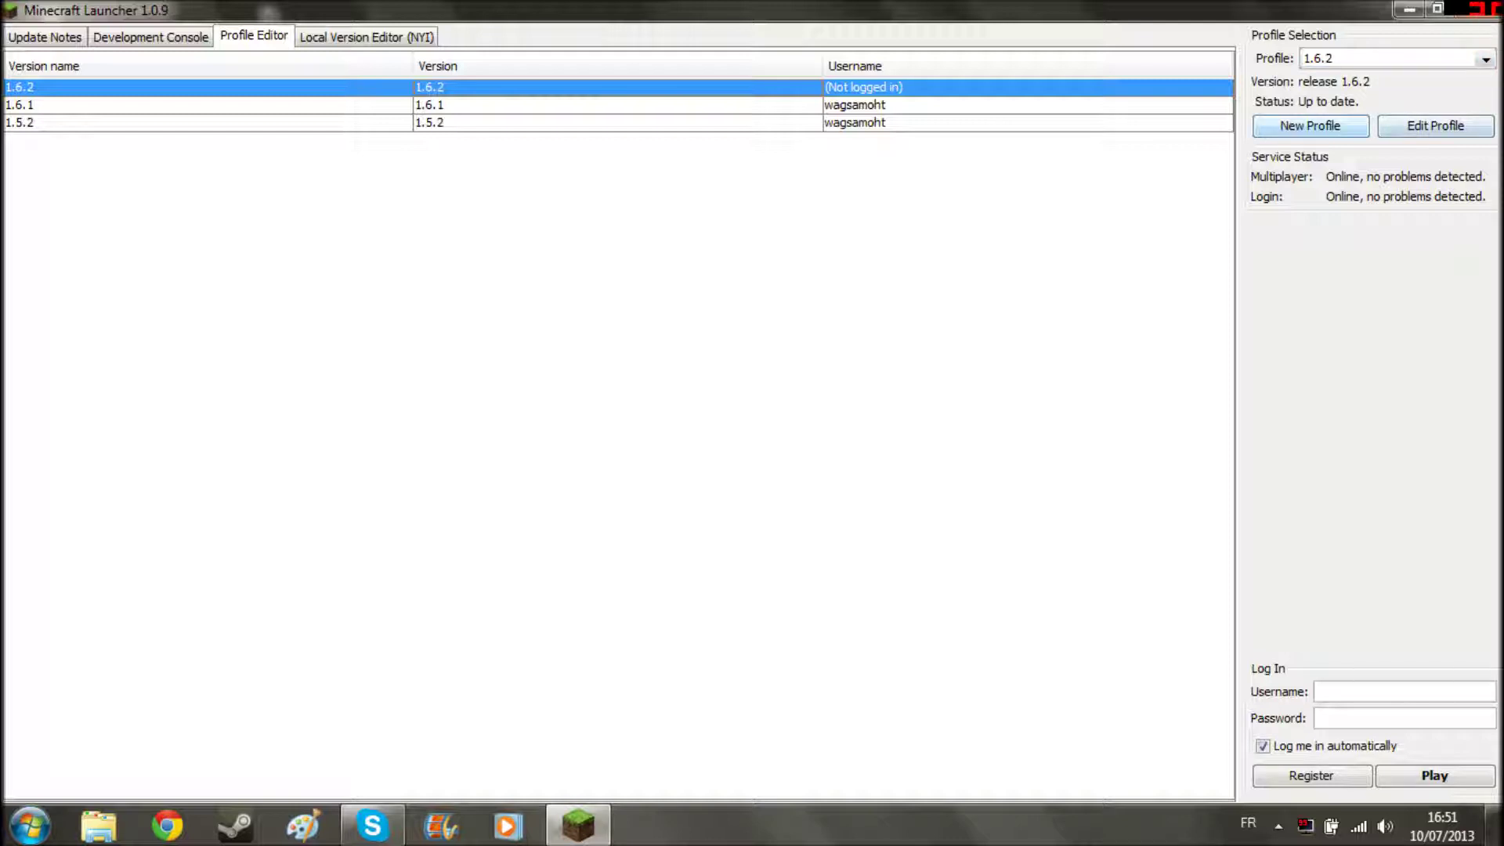
Step: Start a new profile and name it 'example'
left_click(1310, 126)
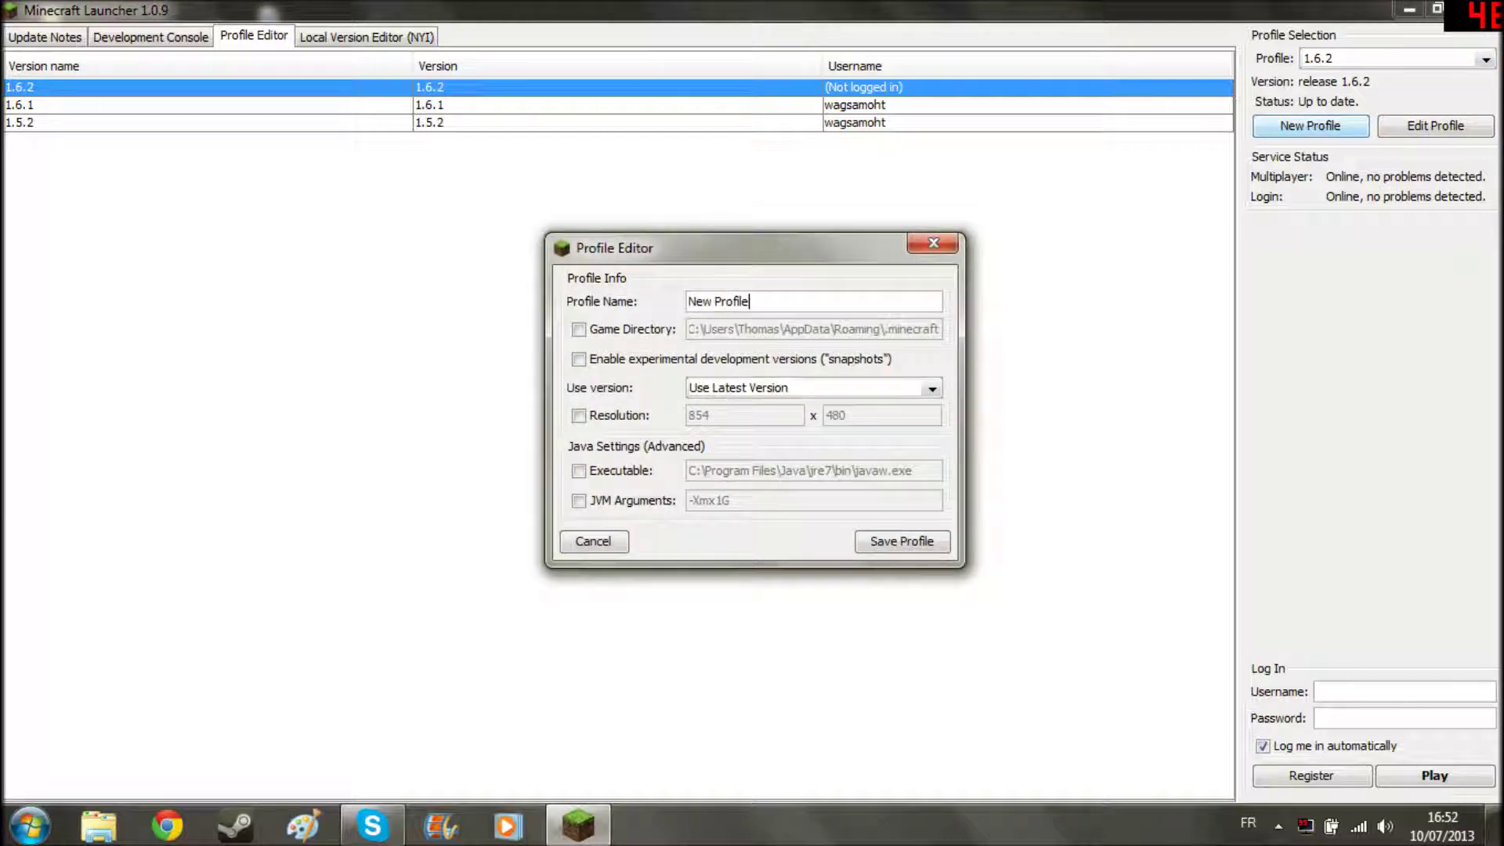
key("ctrl+a")
key("BackSpace")
type("e")
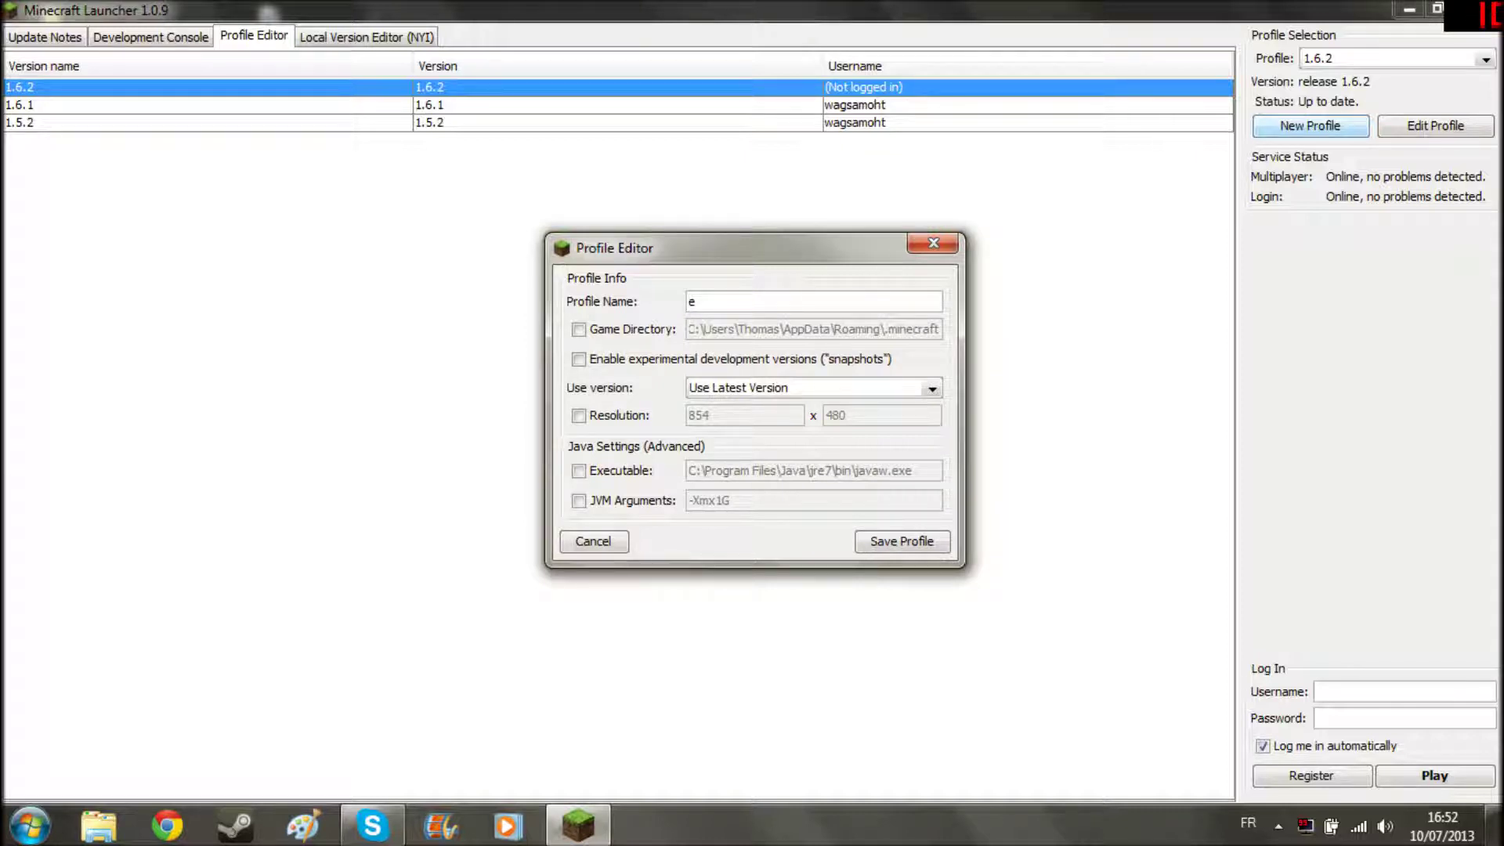
type("xamp")
key("BackSpace")
Step: Set the example profile to release 1.6.2, save it and begin entering the username
key("alt+Down")
key("Down")
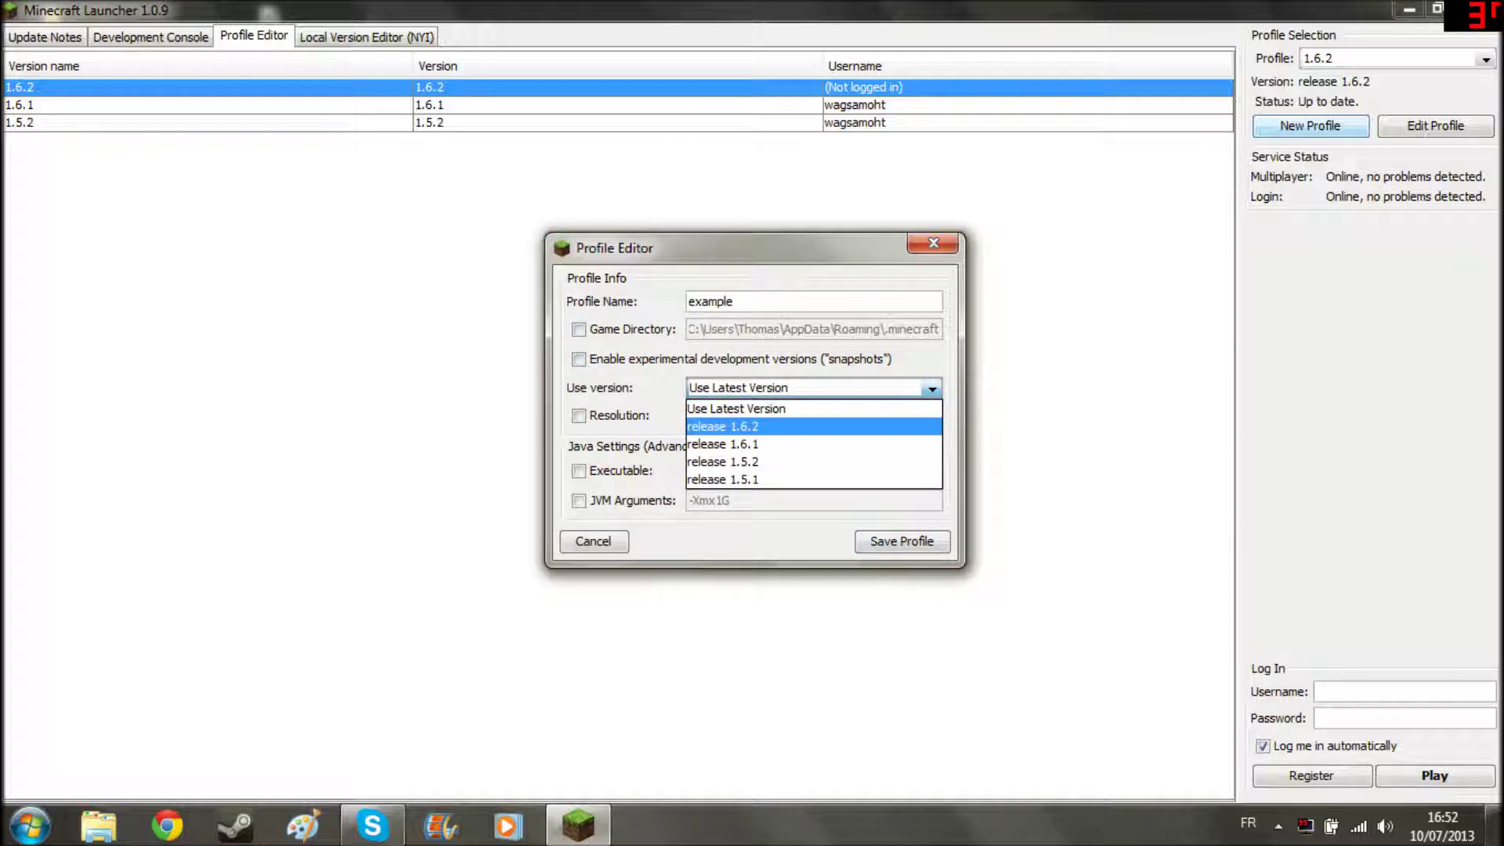
key("Return")
key("alt+Down")
key("Up")
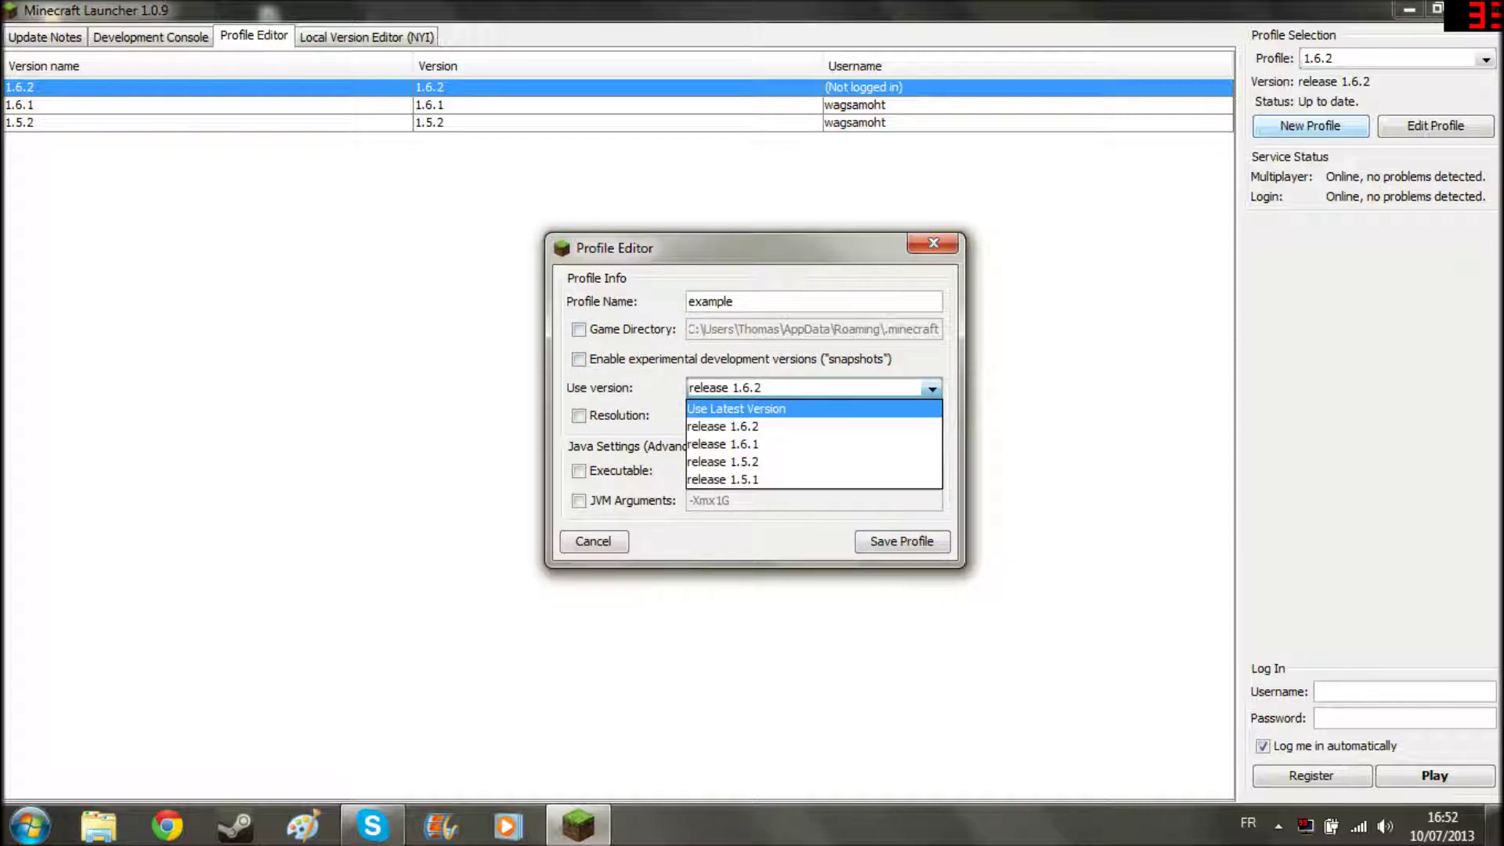
key("Down")
key("Return")
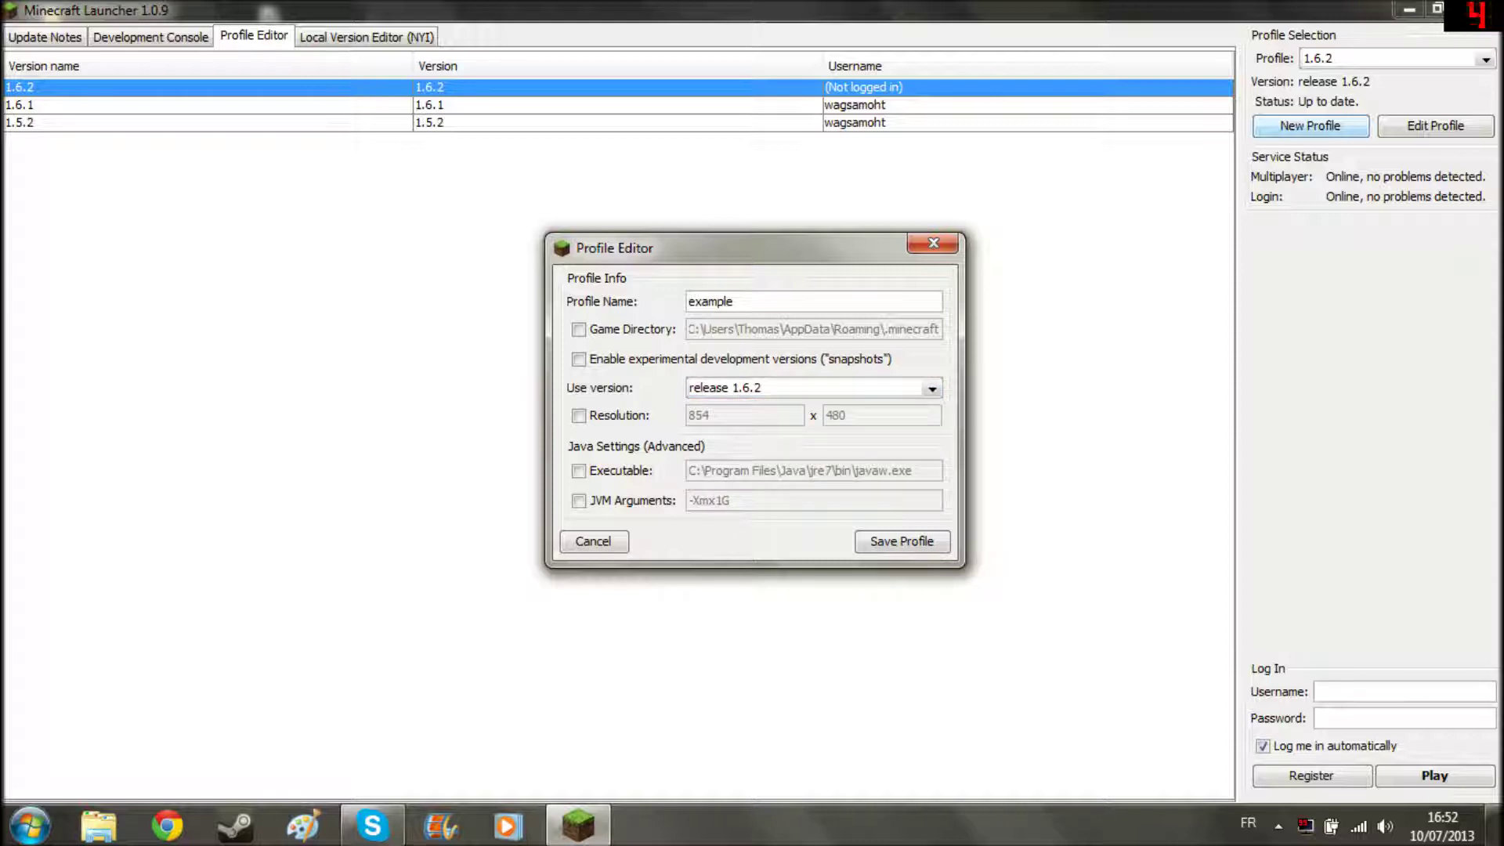
key("Return")
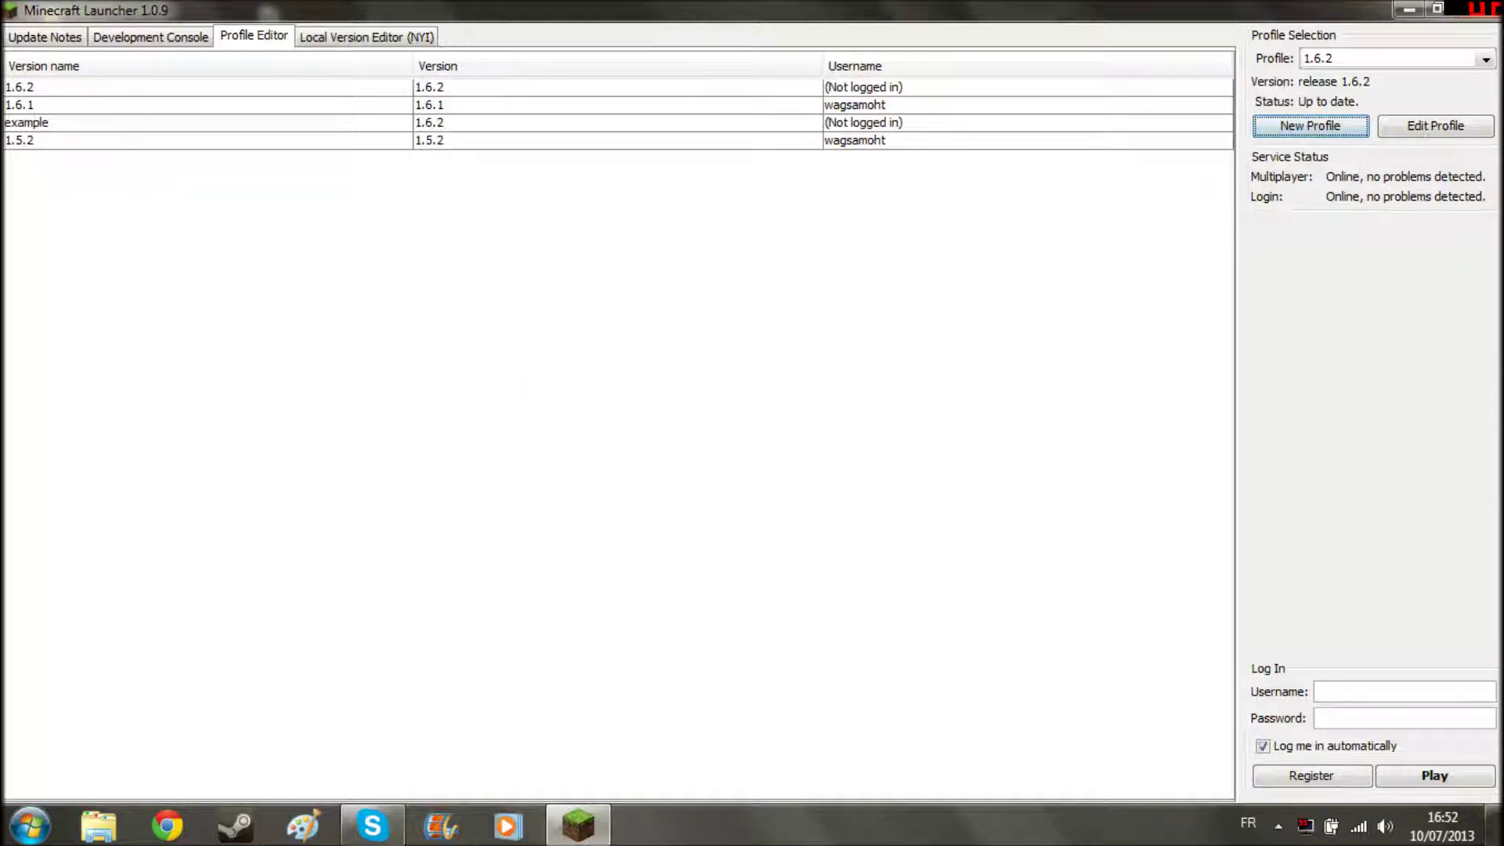
key("Tab")
key("Tab")
type("wag")
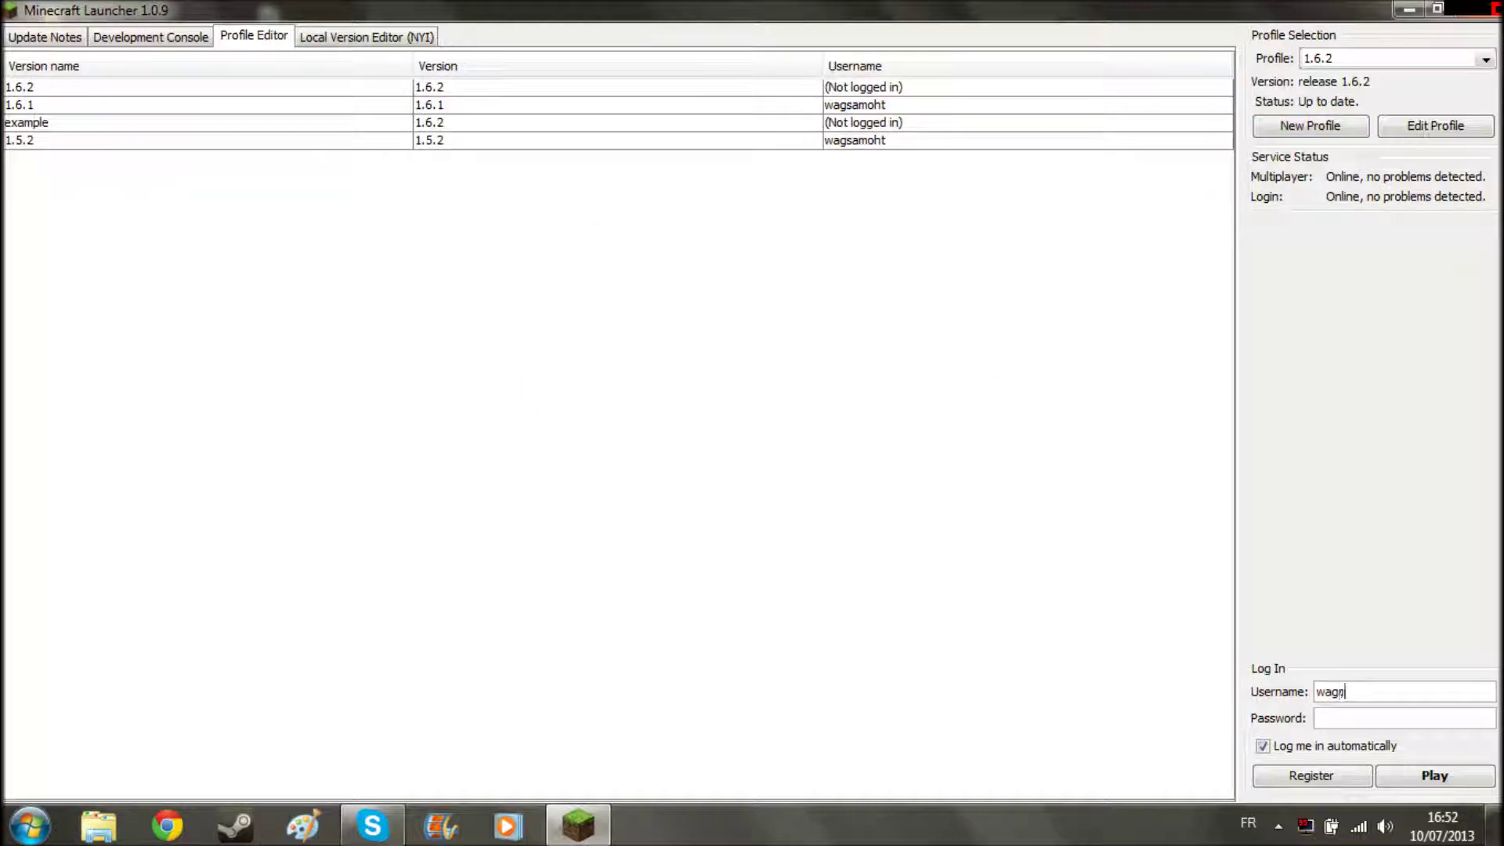
type("samoht")
Step: Enter the password, toggle 'Log me in automatically' and log in to launch the game
key("Tab")
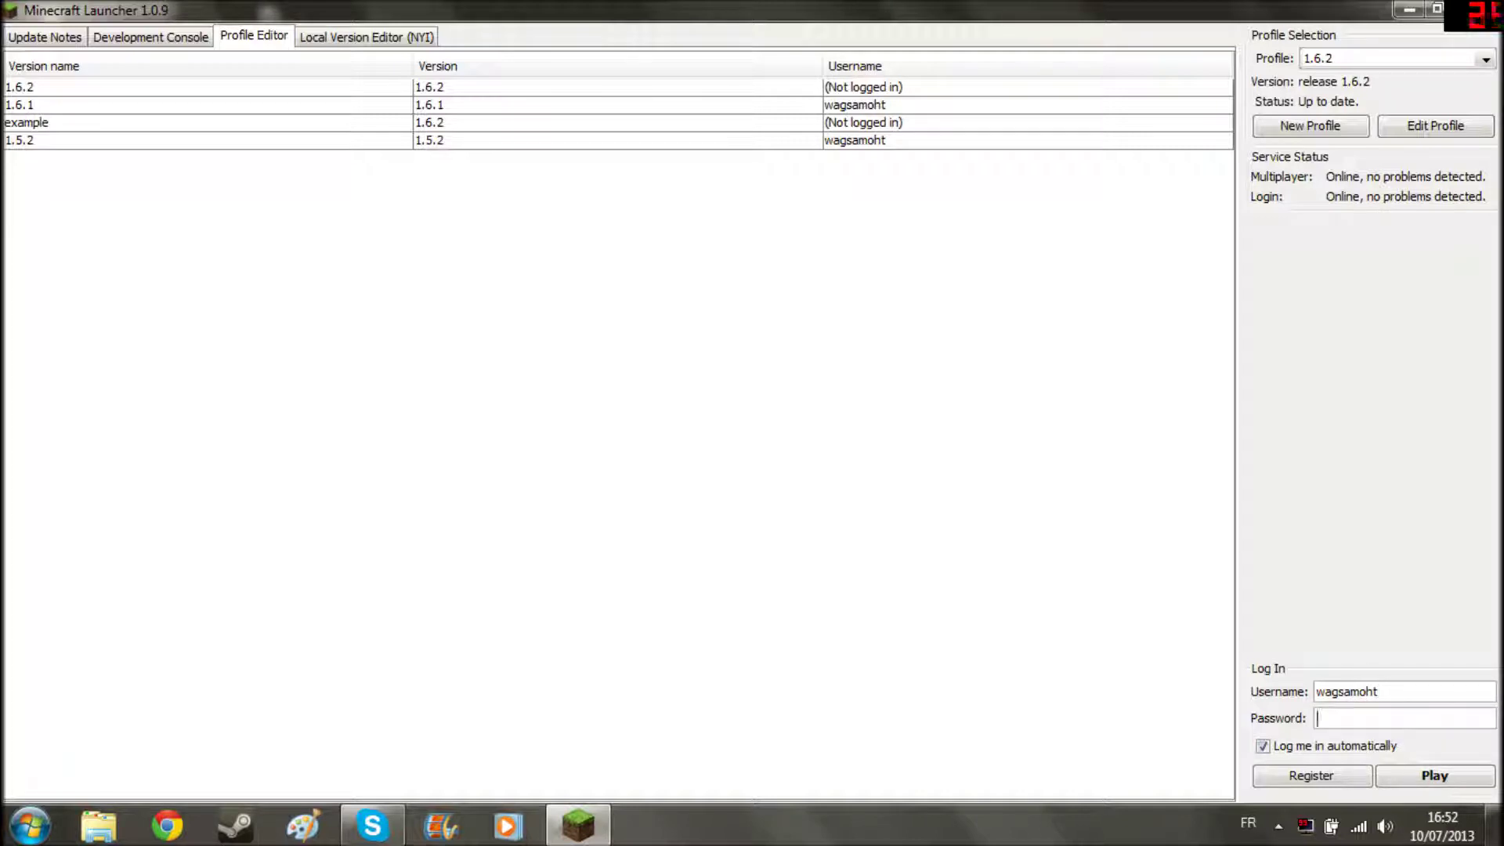
type("••••••")
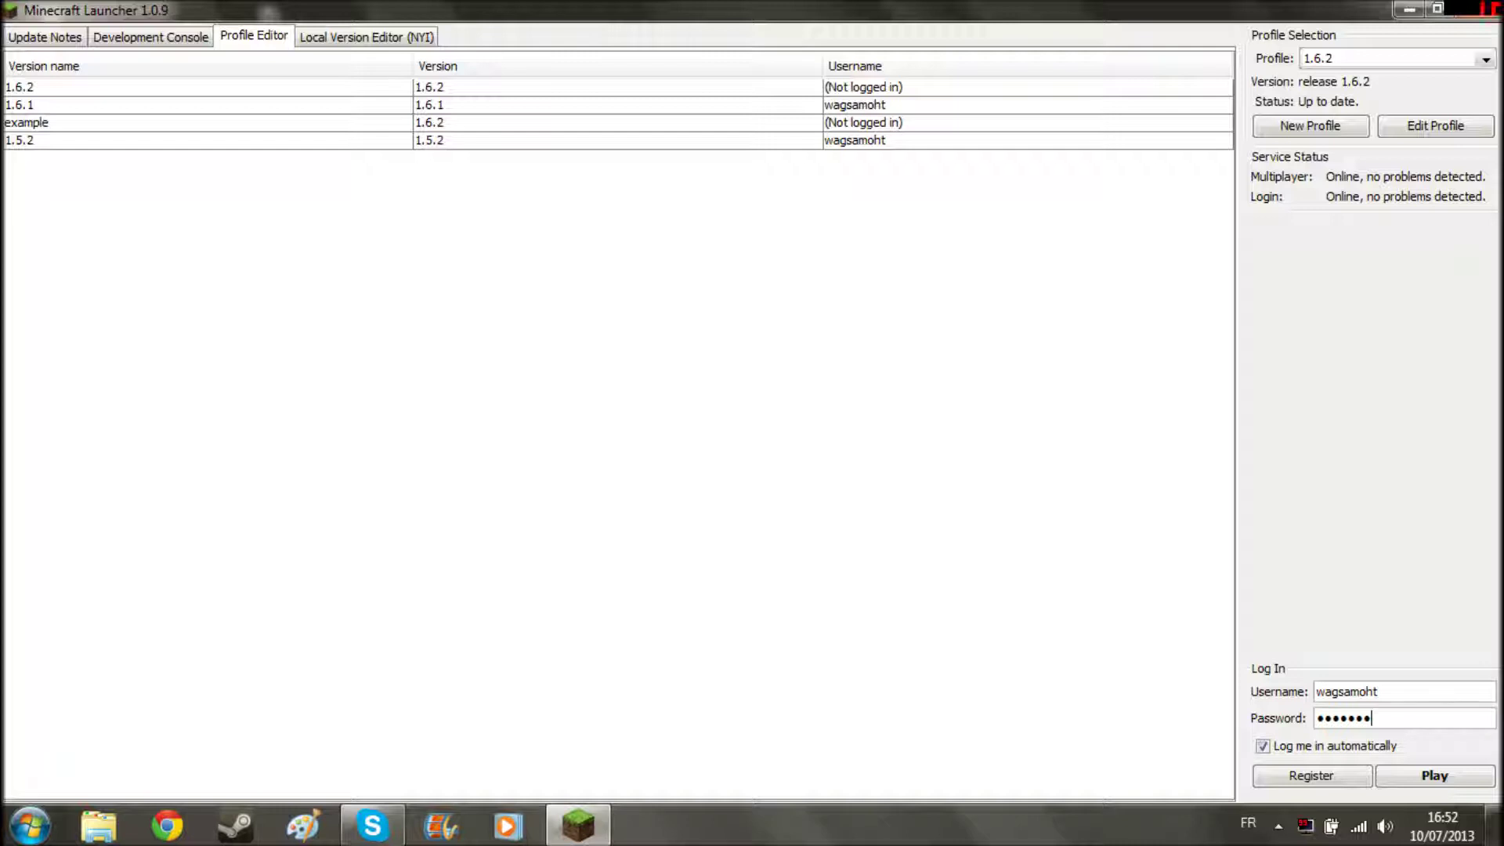
type("•••")
key("Tab")
key("space")
left_click(1435, 775)
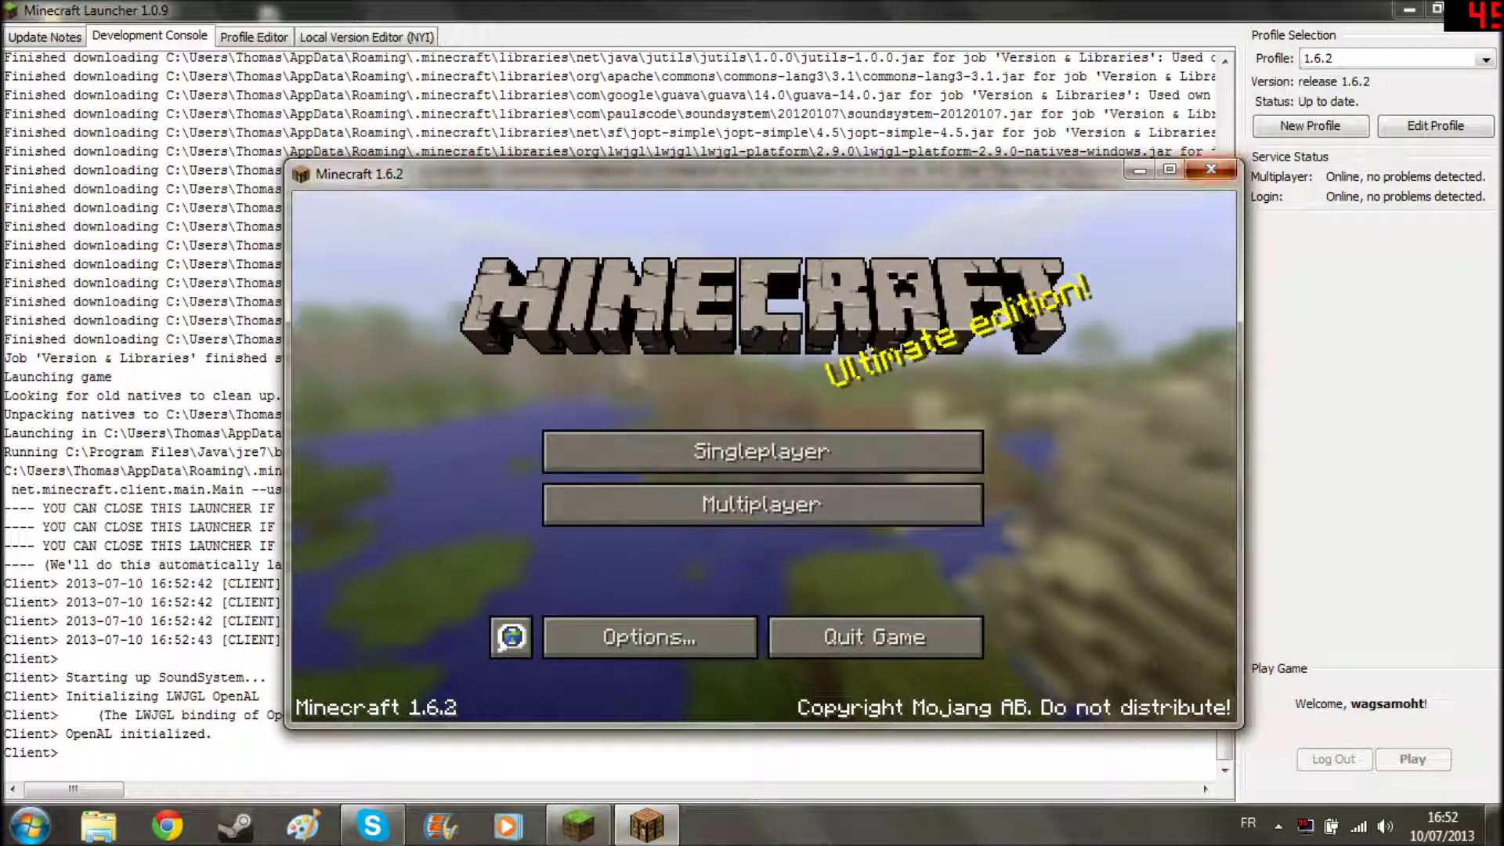
Step: Quit Minecraft 1.6.2, launch the 1.5.2 profile and quit that game too
left_click(875, 636)
left_click(1392, 57)
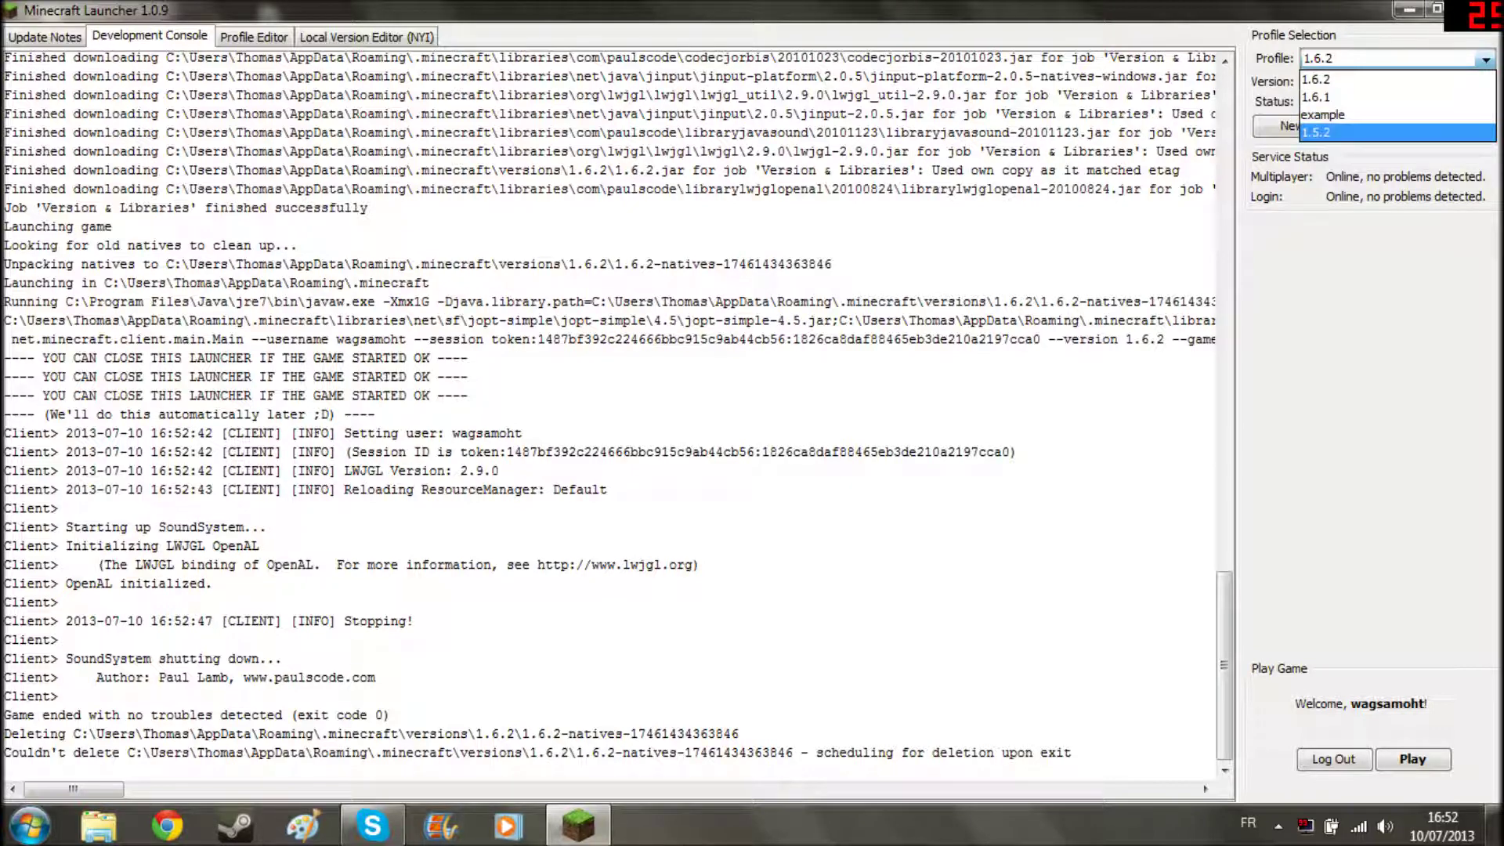
left_click(1340, 133)
key("Return")
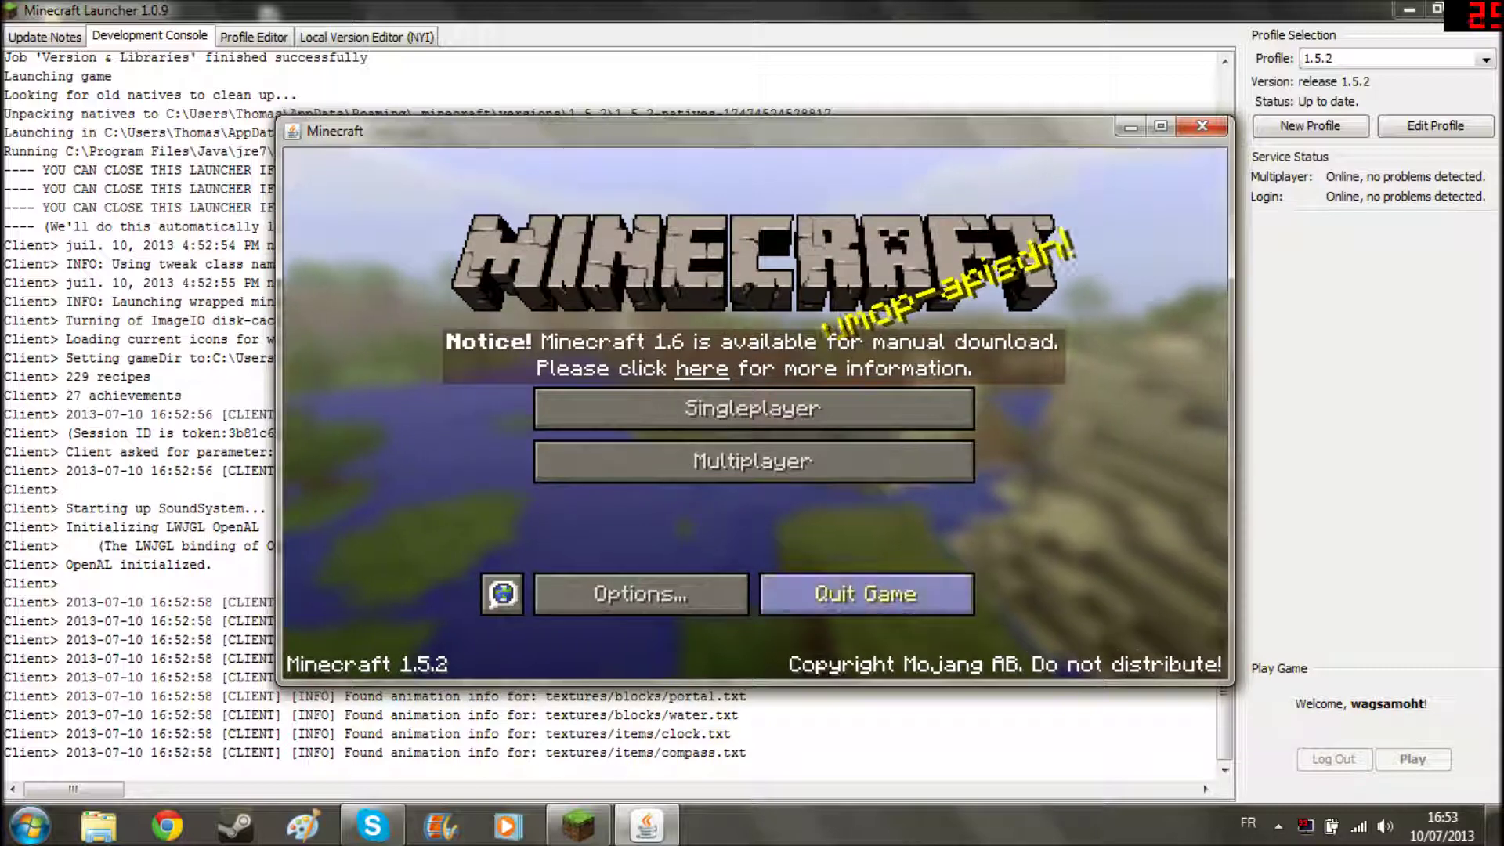
left_click(865, 594)
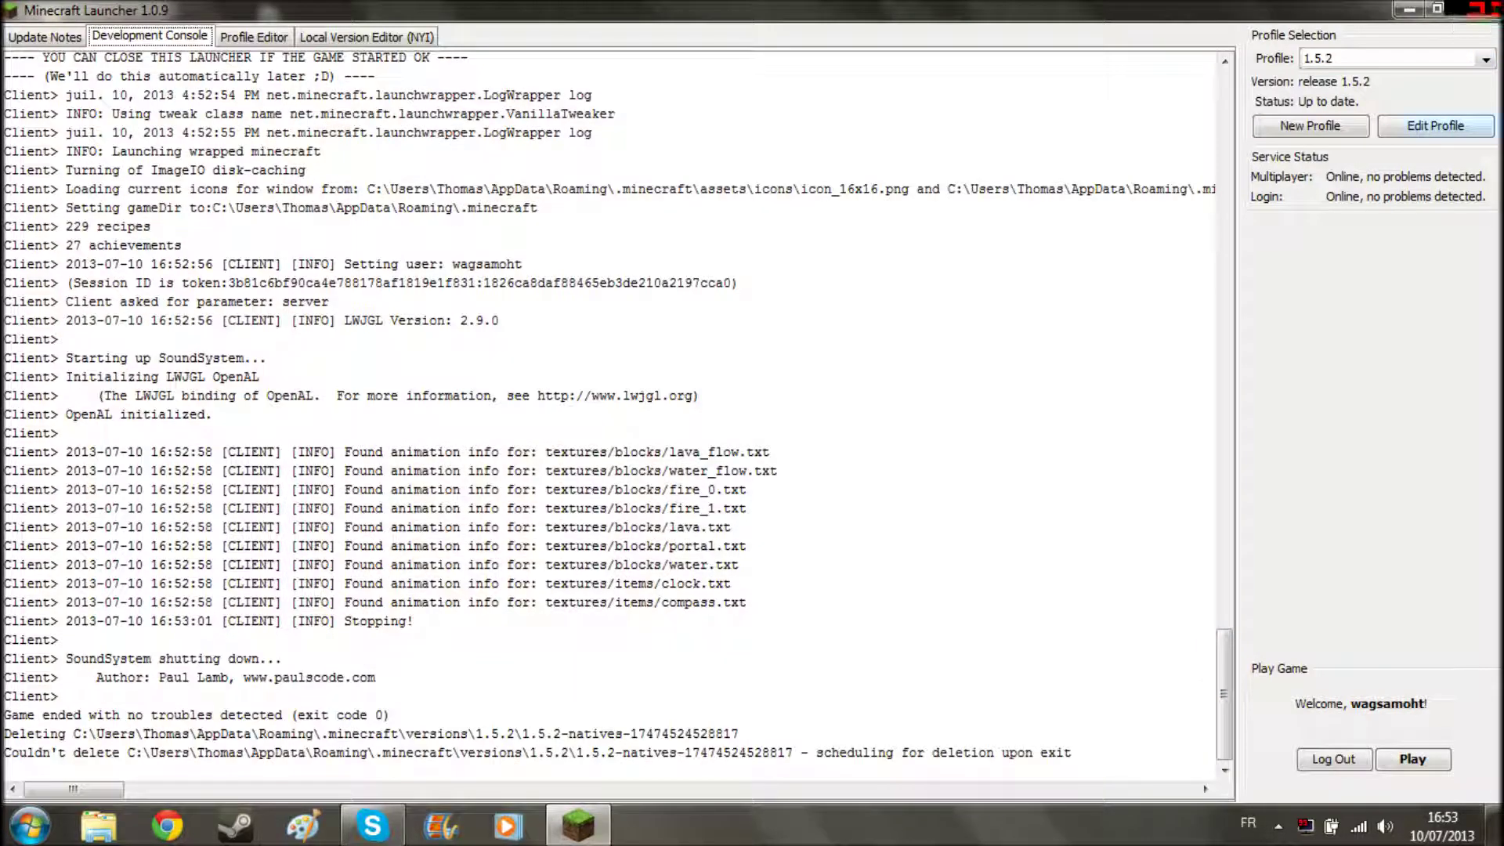
Step: Keep the 1.5.2 profile selected and inspect its settings without changes
left_click(1485, 60)
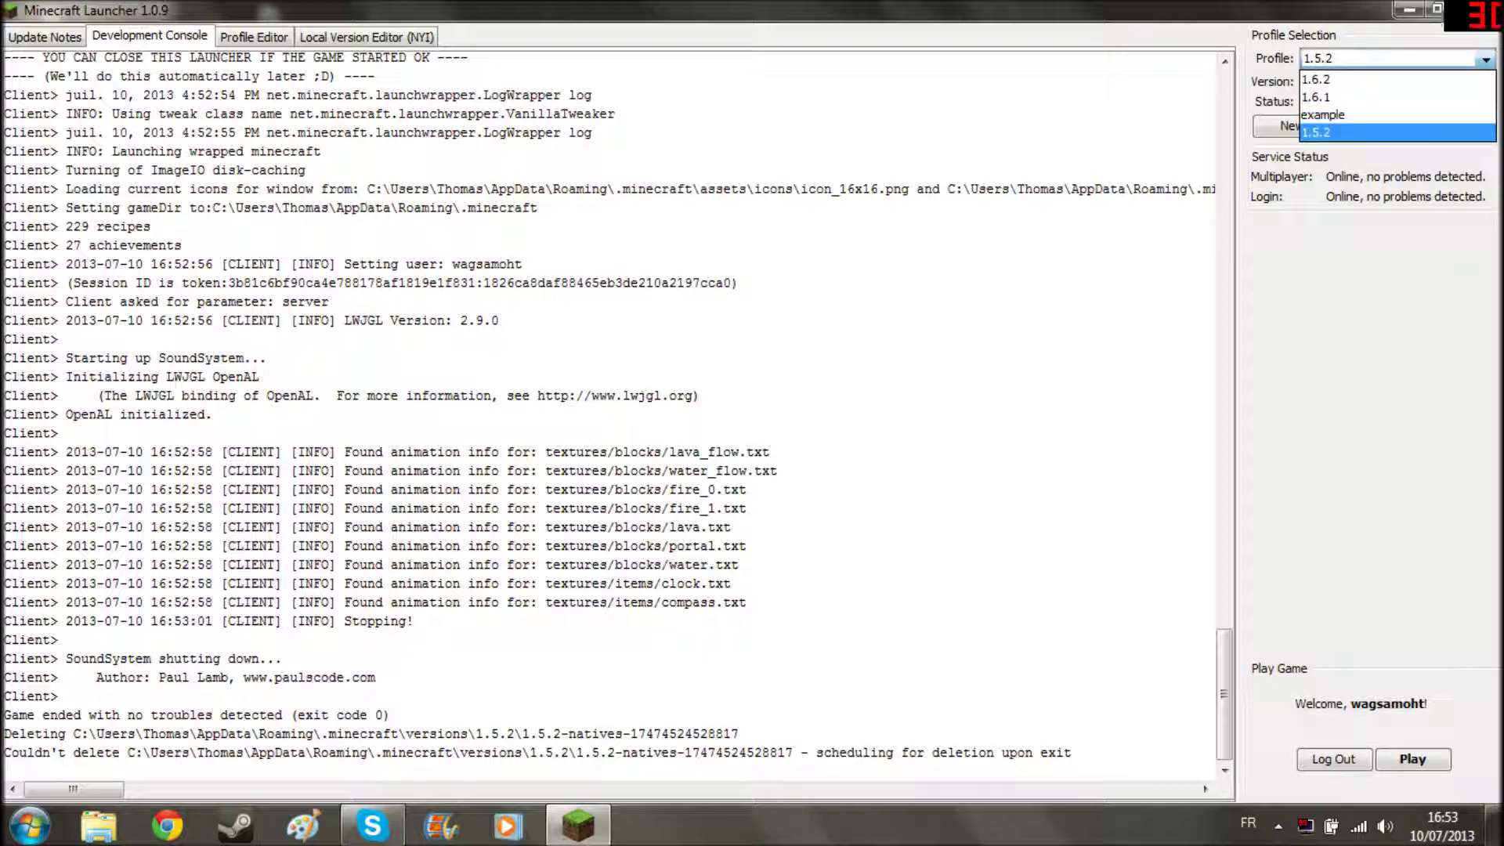
key("Return")
left_click(1434, 126)
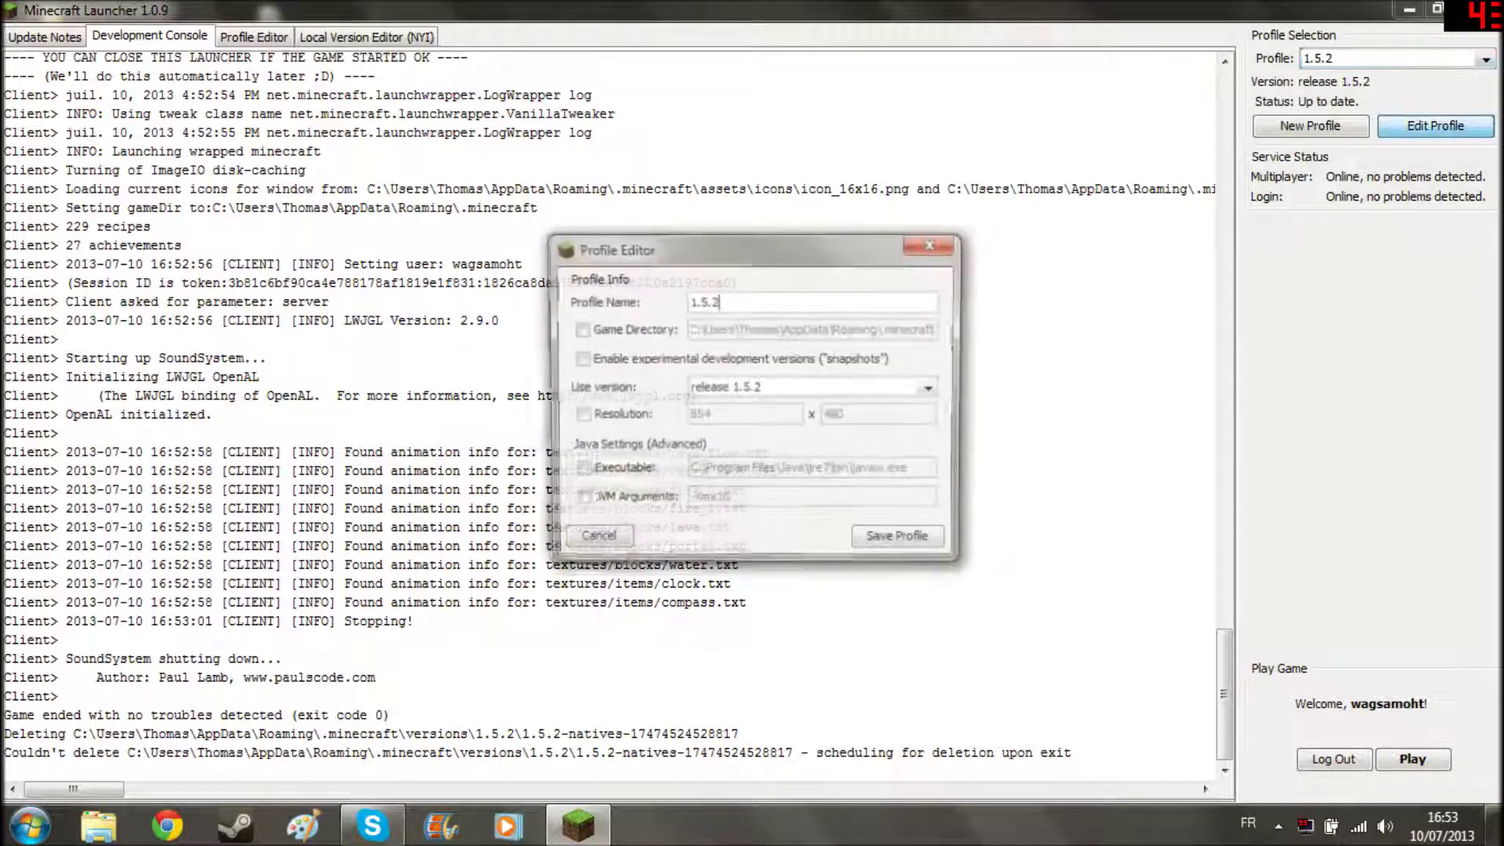
key("ctrl+a")
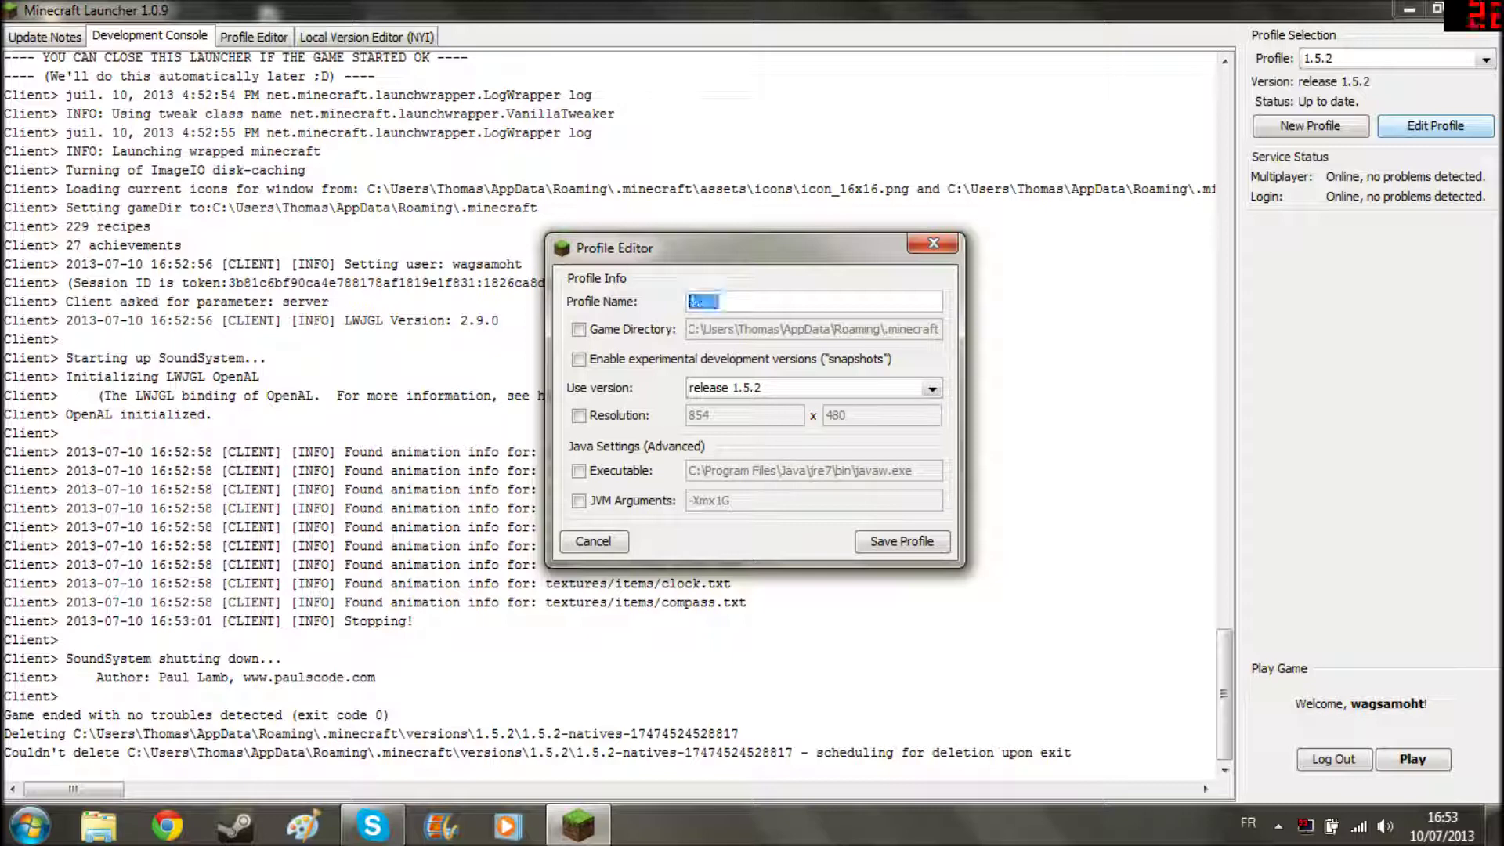
key("End")
key("ctrl+a")
left_click(933, 243)
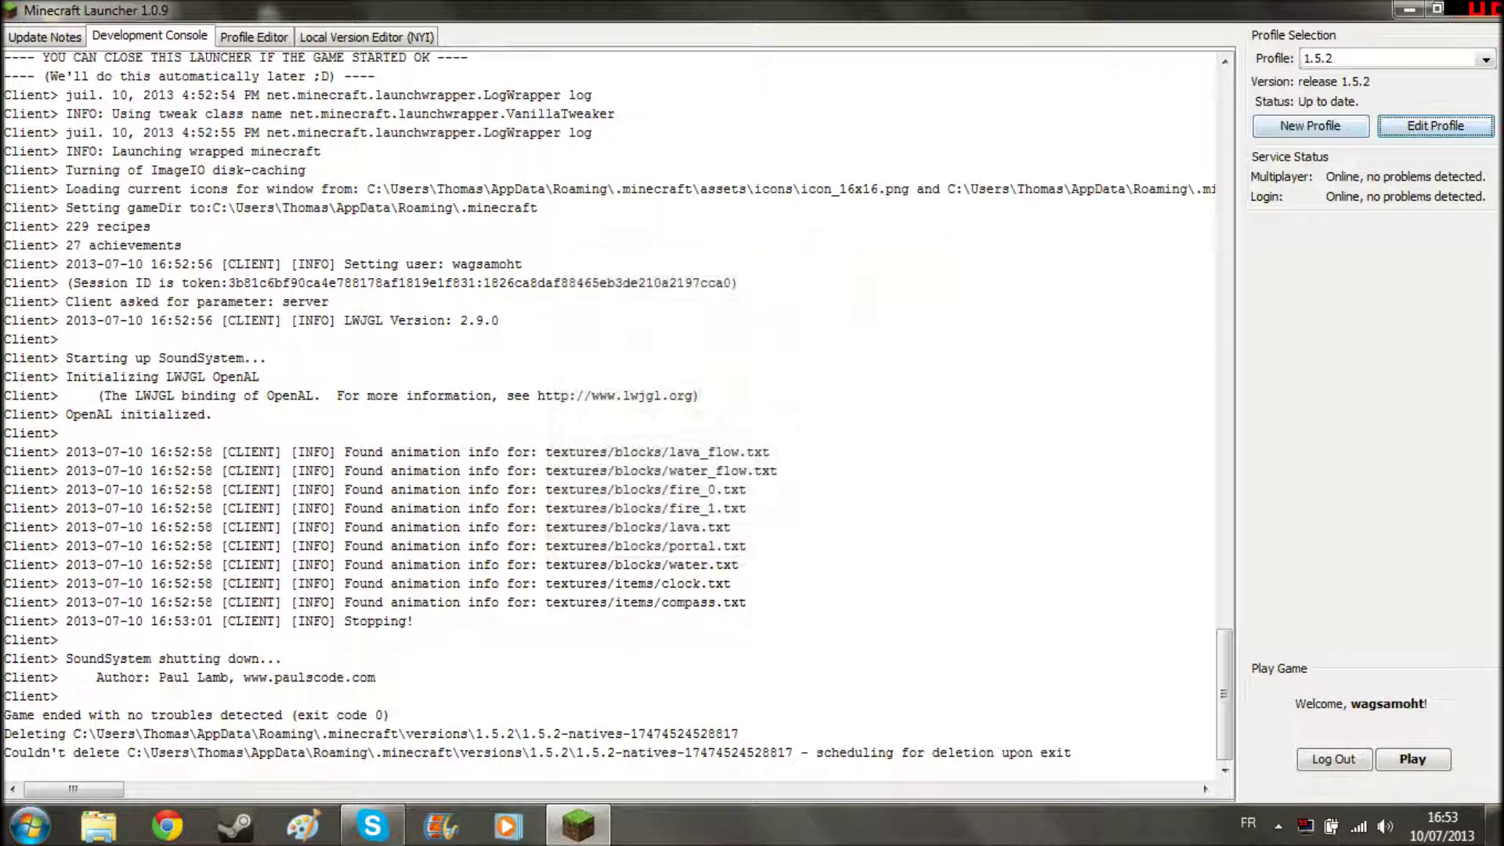
Step: Create a profile named 'change' using release 1.6.2 and save it
left_click(1309, 126)
key("ctrl+a")
key("BackSpace")
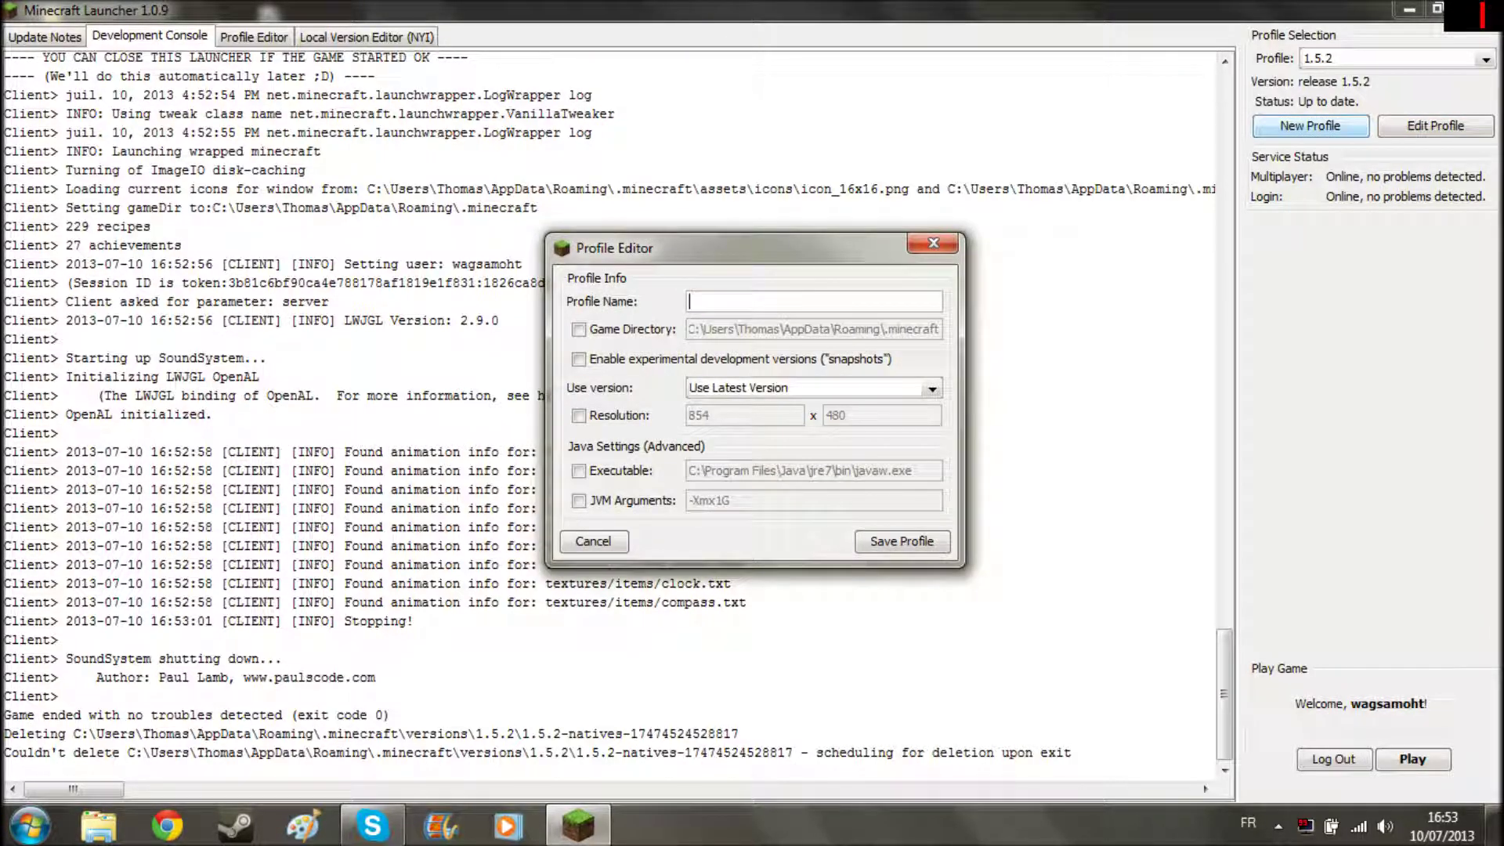
type("chang")
type("e")
left_click(810, 388)
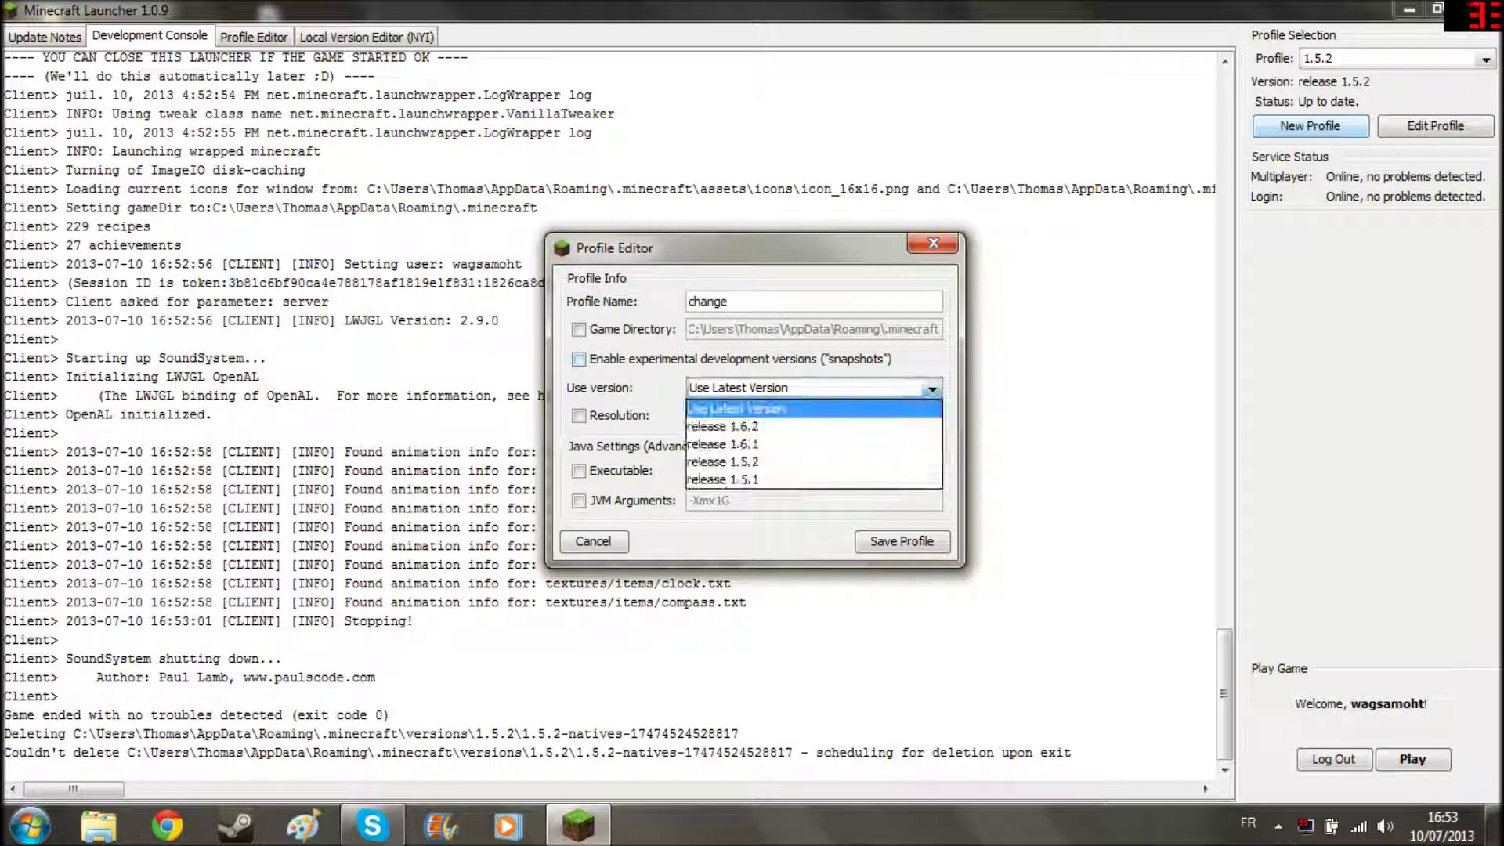
left_click(752, 426)
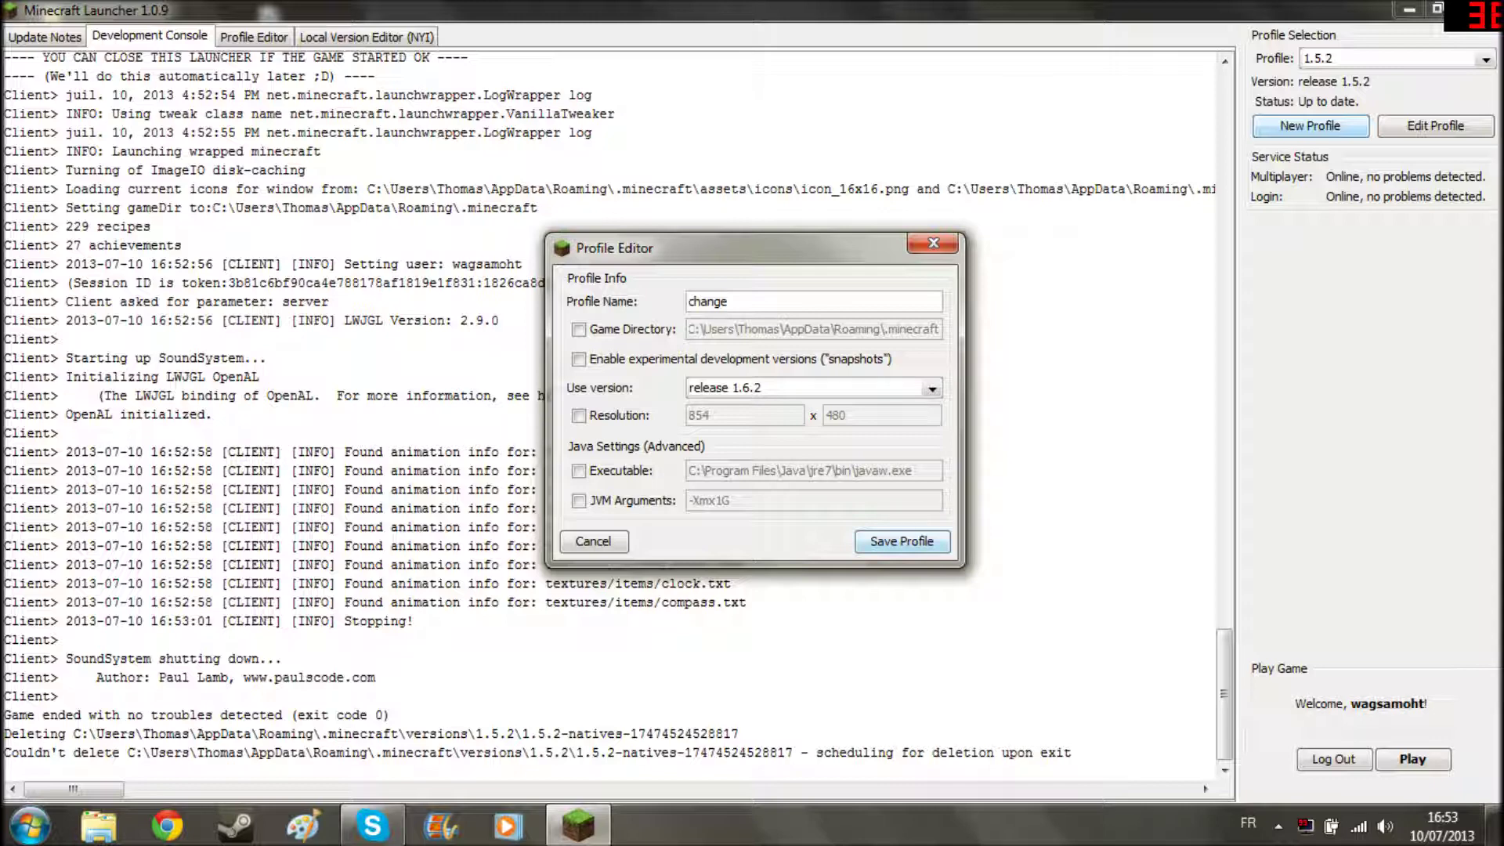
left_click(901, 541)
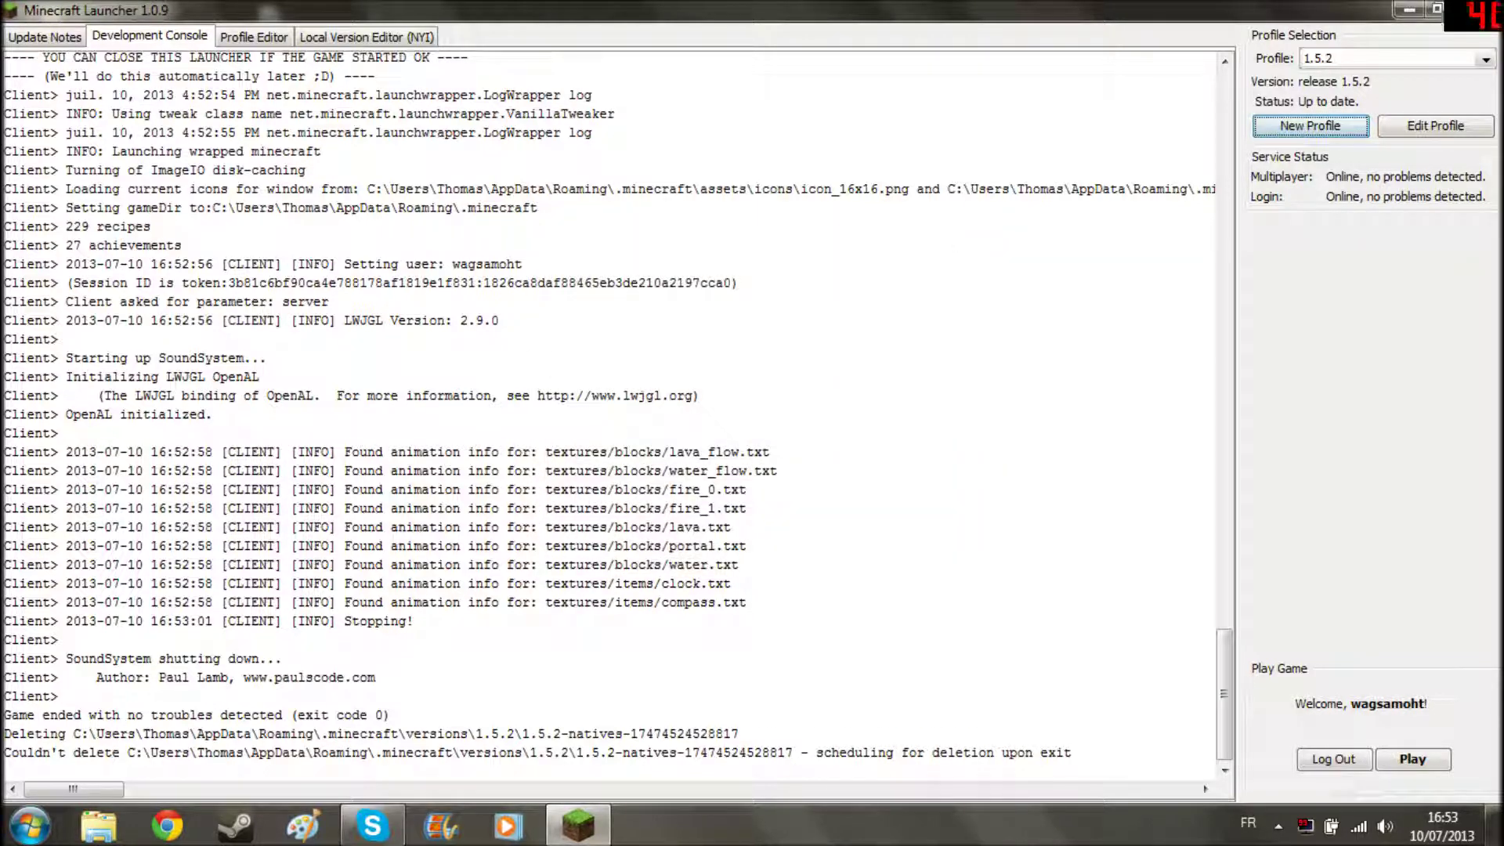
left_click(1392, 58)
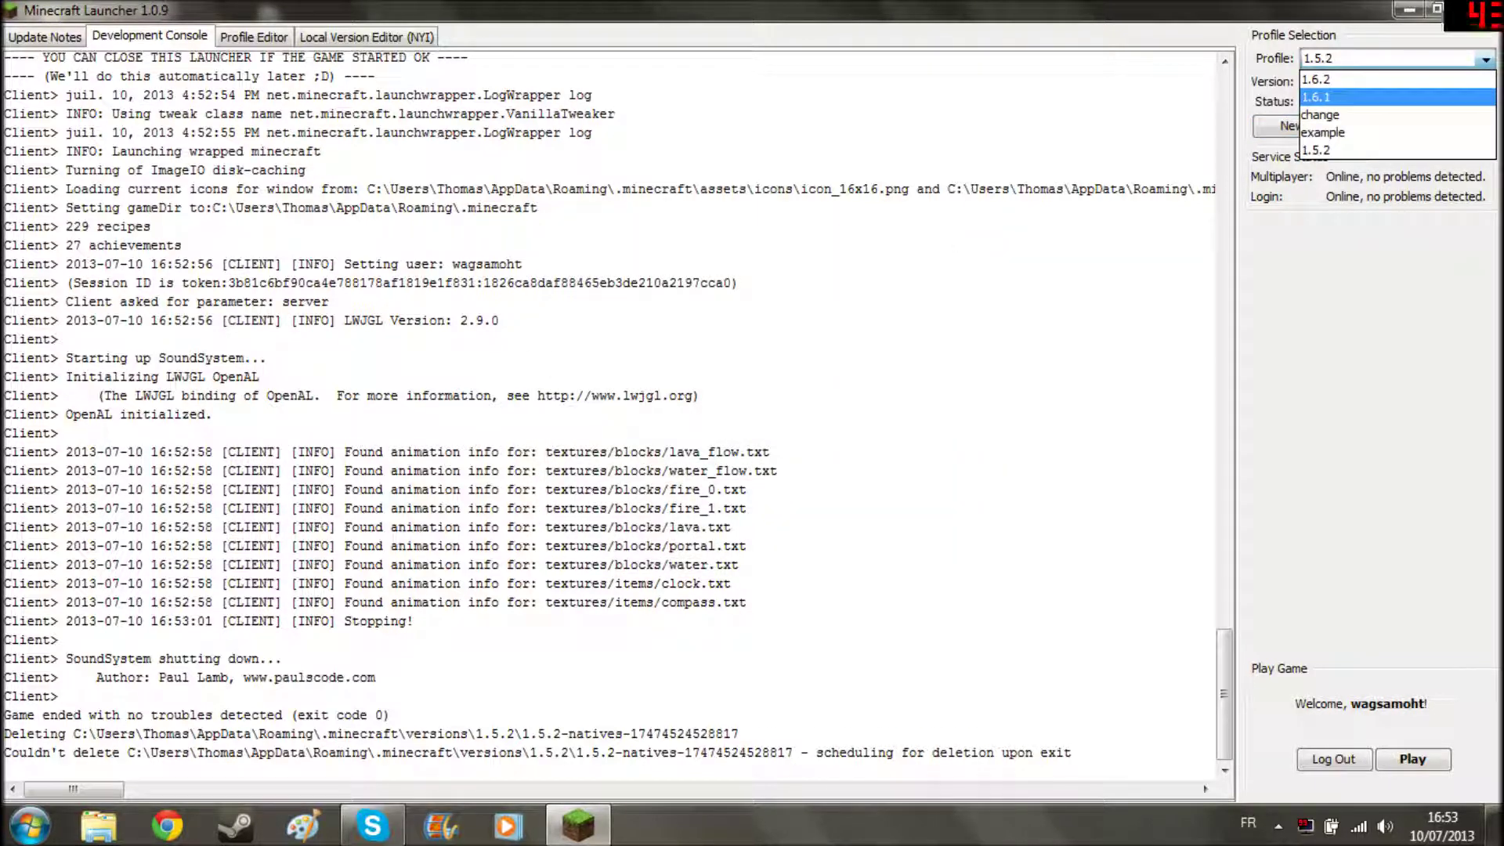
Step: Sign in on the example profile with the second account, launch Minecraft 1.6.2 and quit it
left_click(1323, 133)
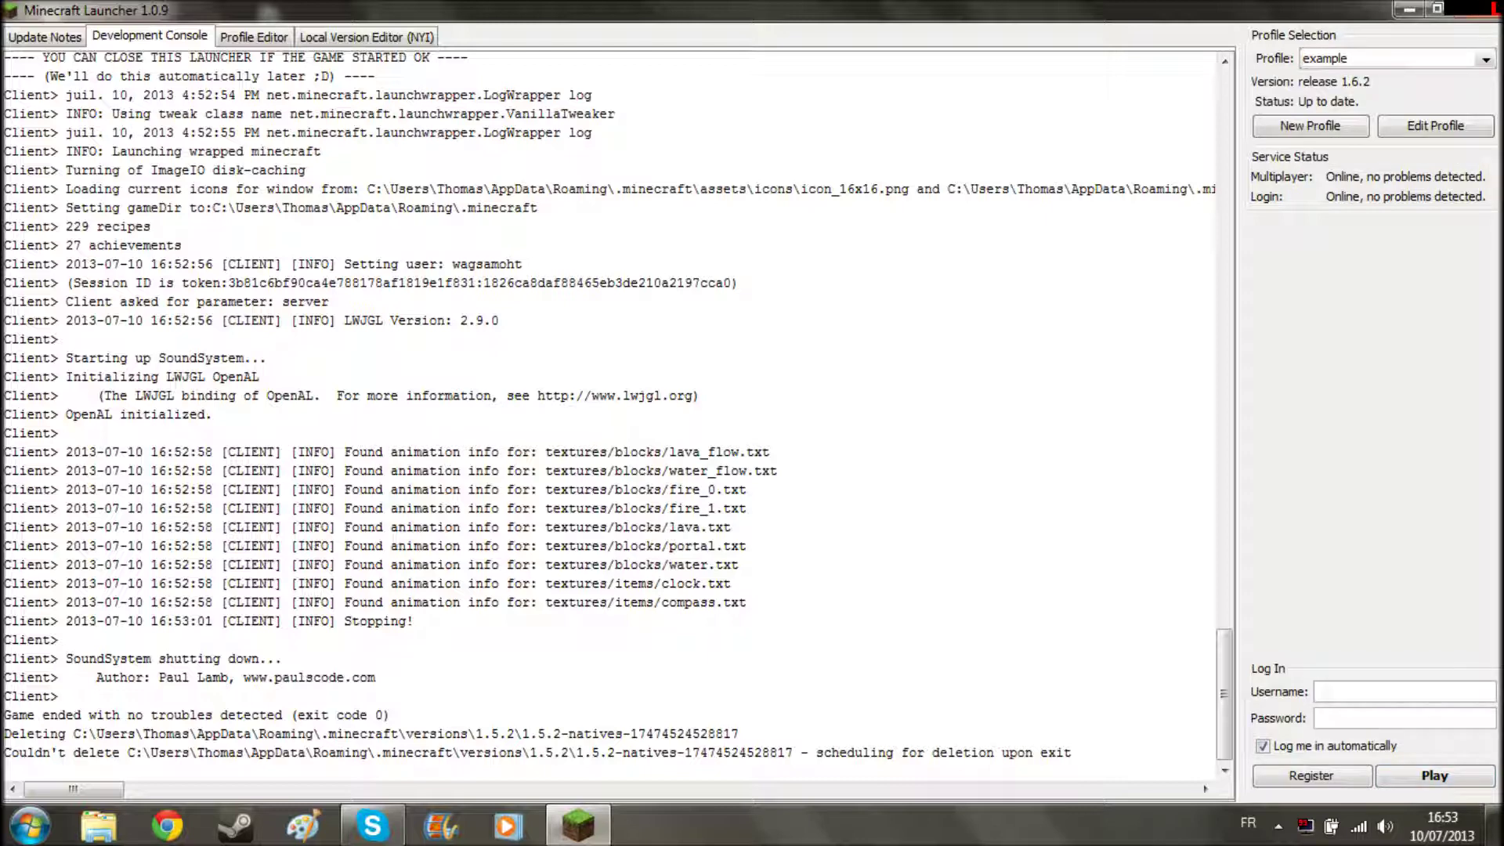
type("bon")
type("o35")
type("•••••")
type("•••")
key("Return")
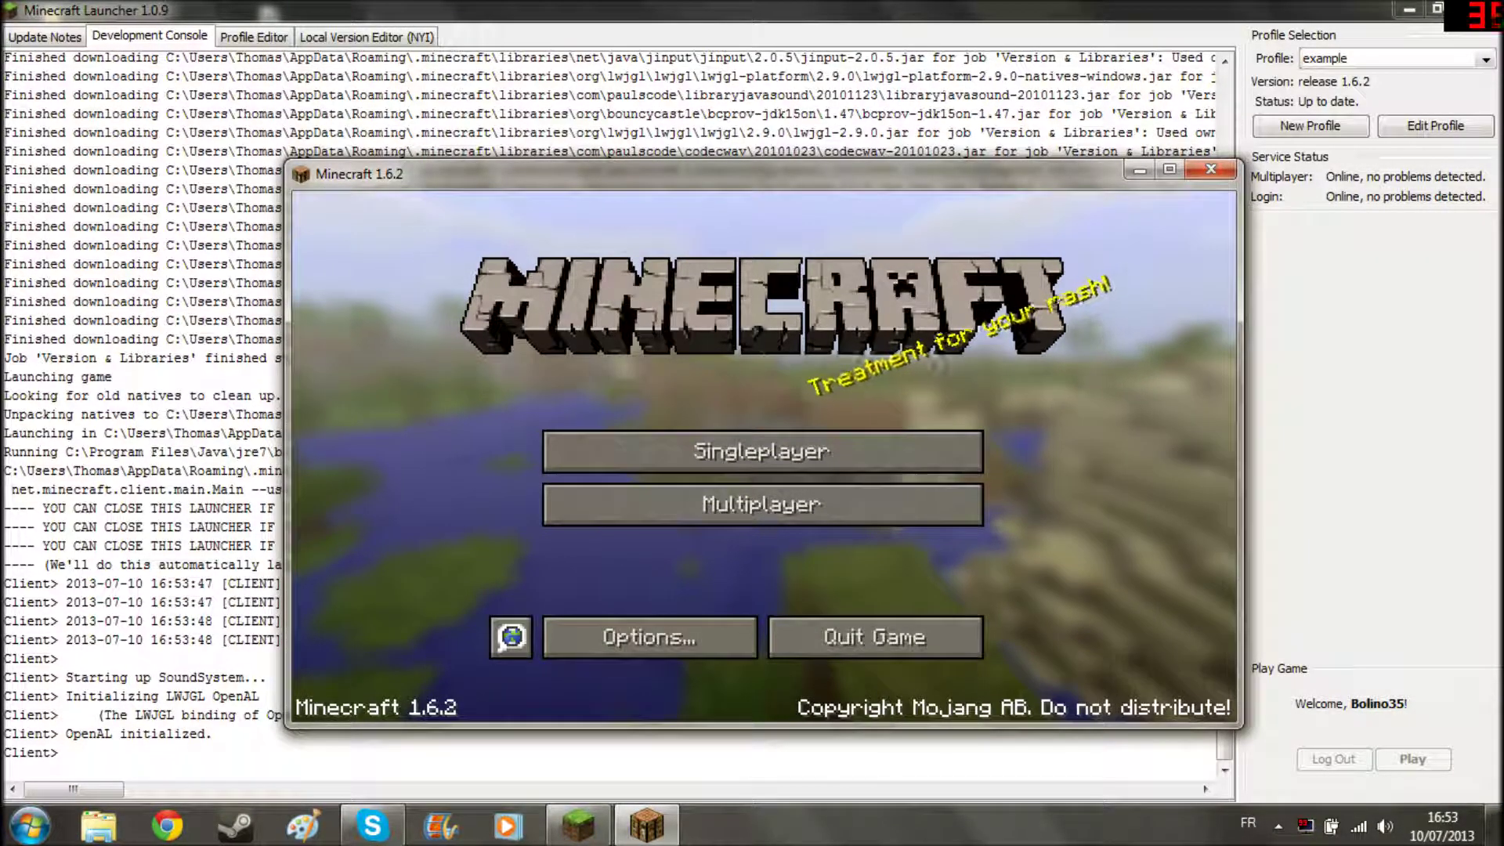
left_click(875, 637)
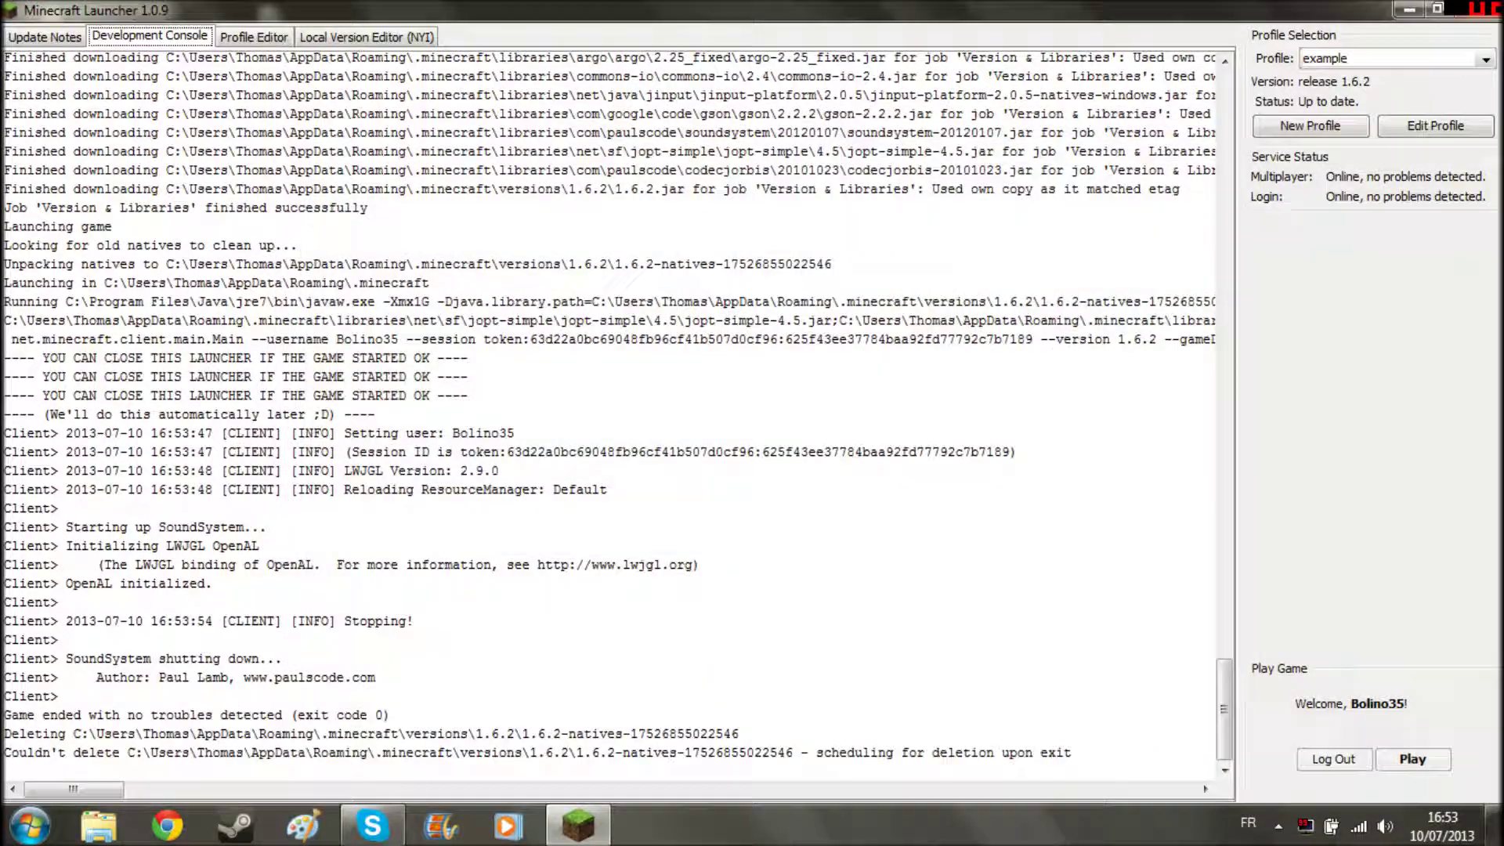
Step: Restore the launcher from maximized and move it across the desktop
left_click(1435, 10)
mouse_move(1001, 60)
left_mouse_down()
mouse_move(832, 97)
mouse_move(860, 105)
left_mouse_up()
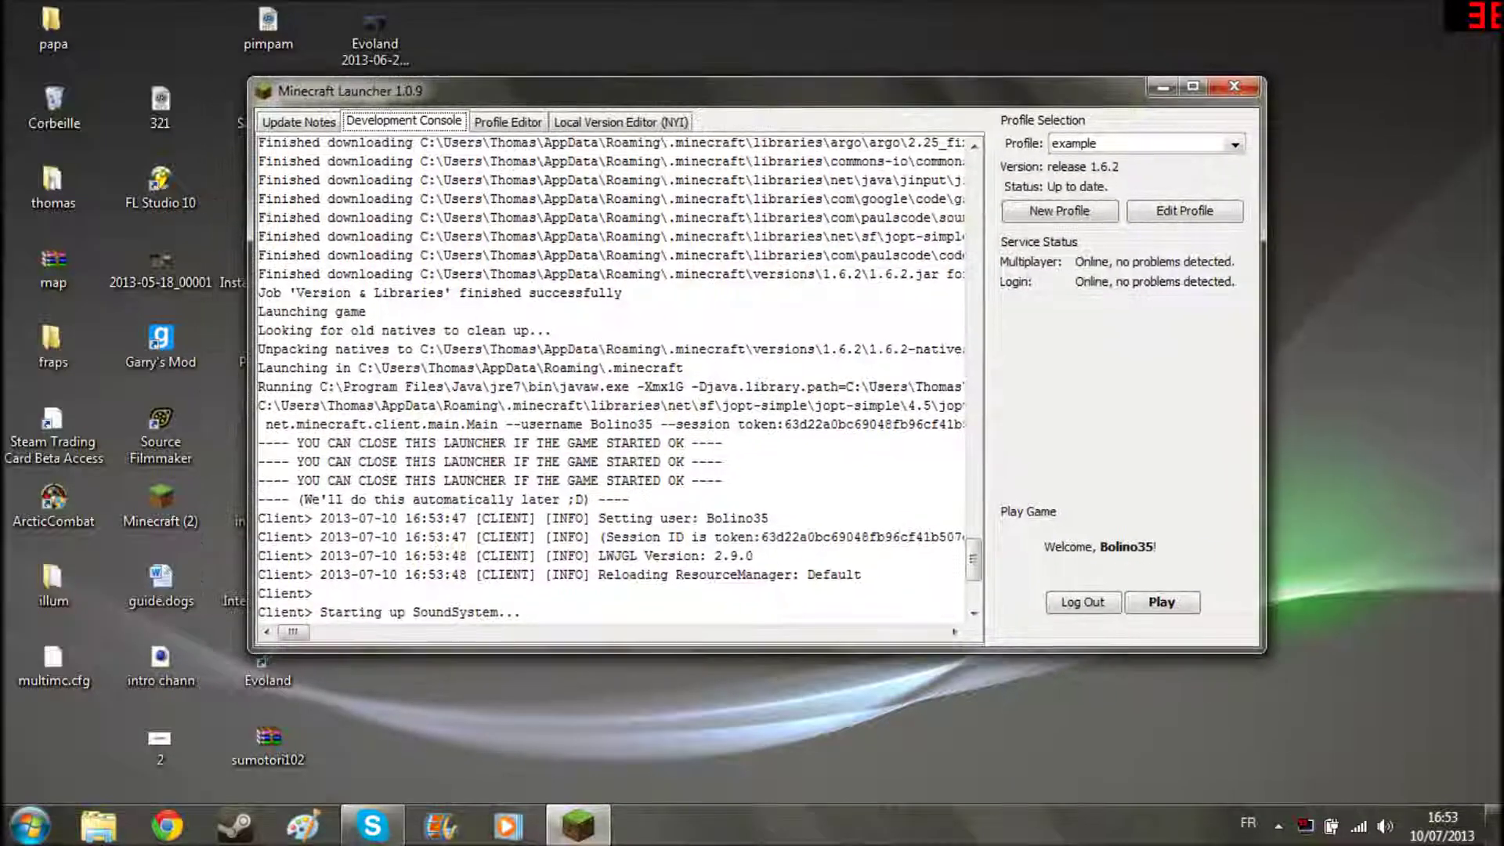